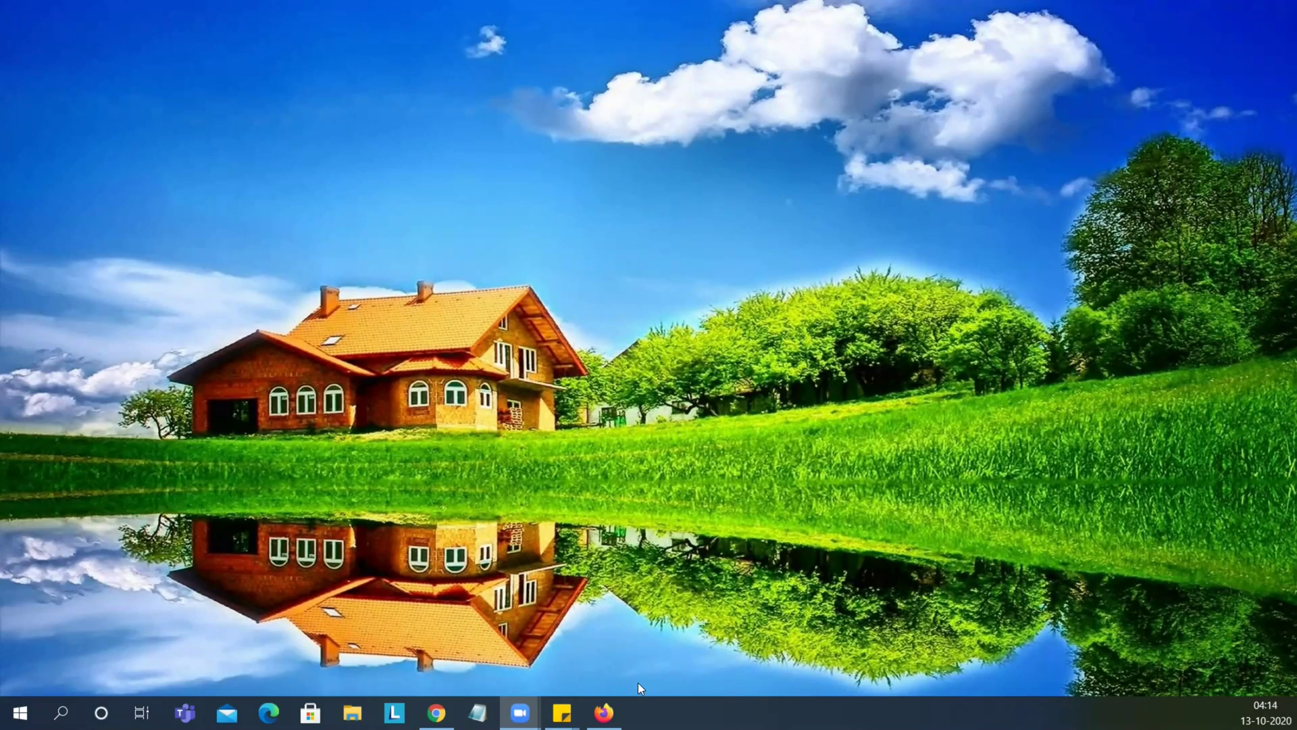
Search Google for 'scrcpy' in Firefox.
{"action": "left_click", "coordinate": [604, 712]}
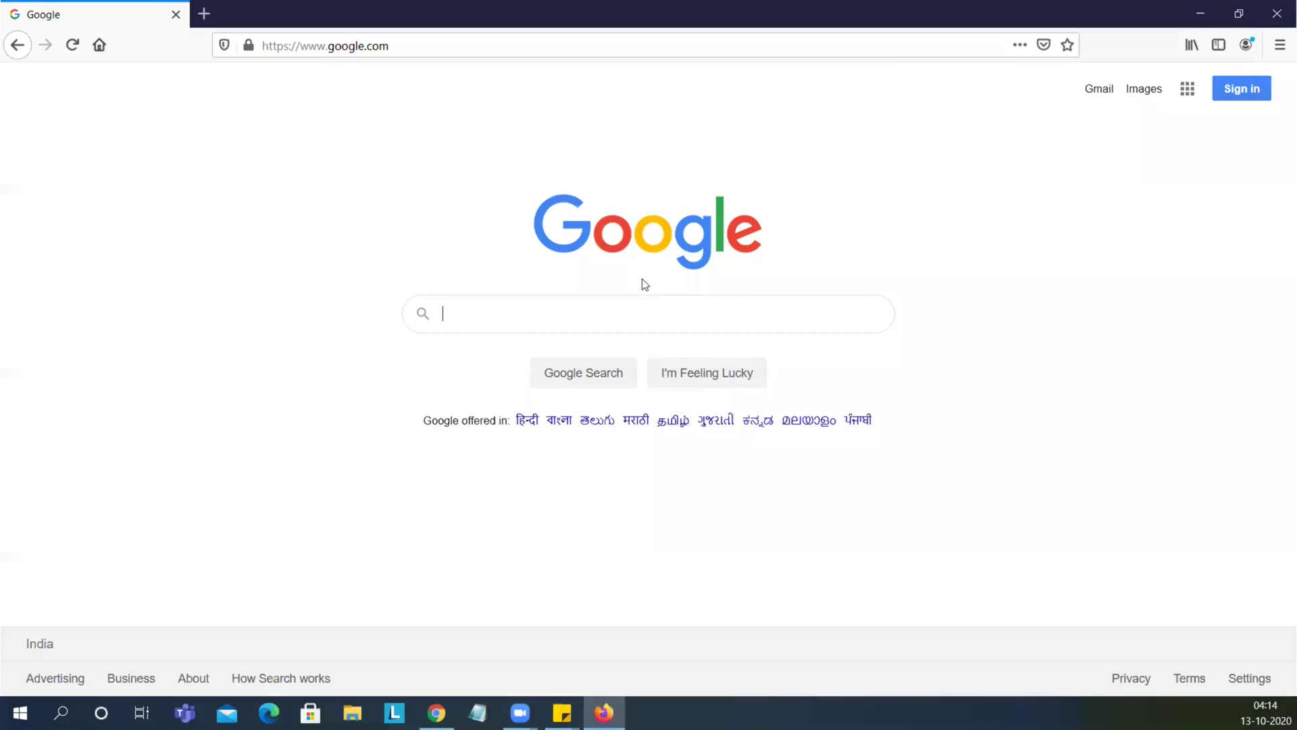
{"action": "type", "text": "s"}
{"action": "type", "text": "crcpy"}
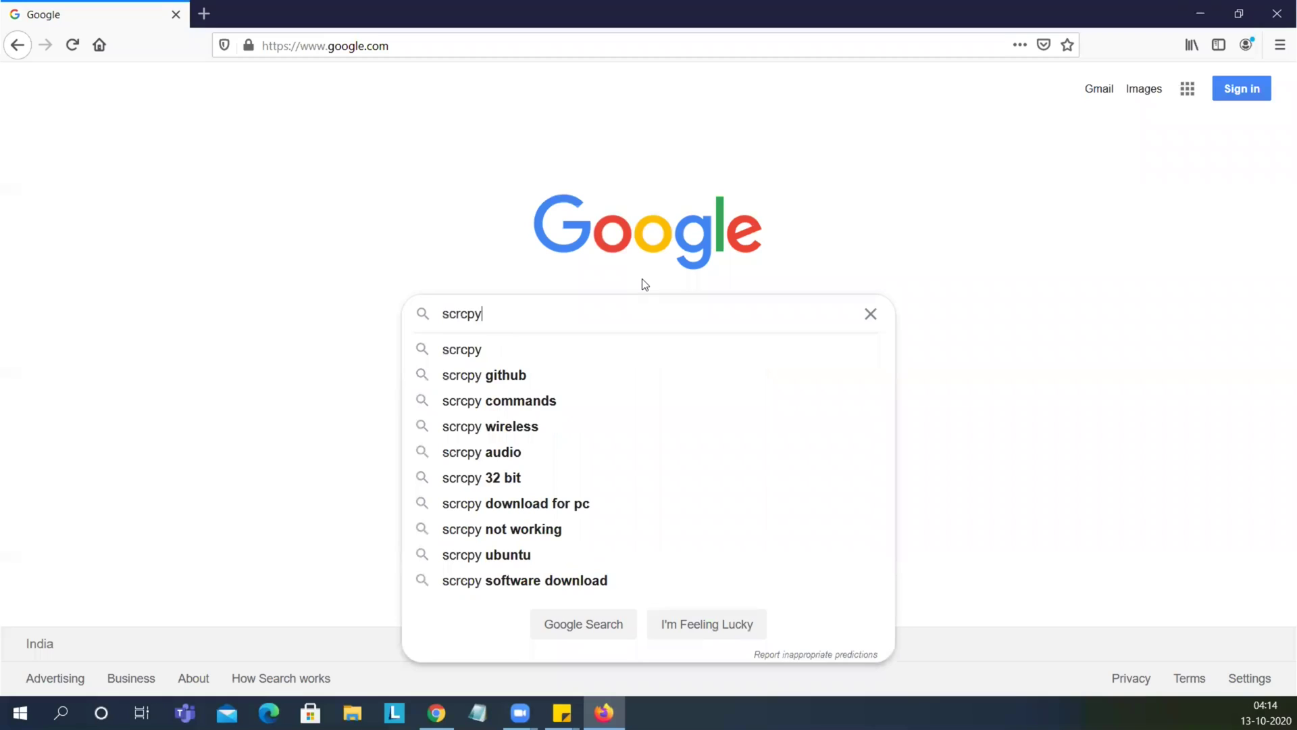
{"action": "key", "text": "Return"}
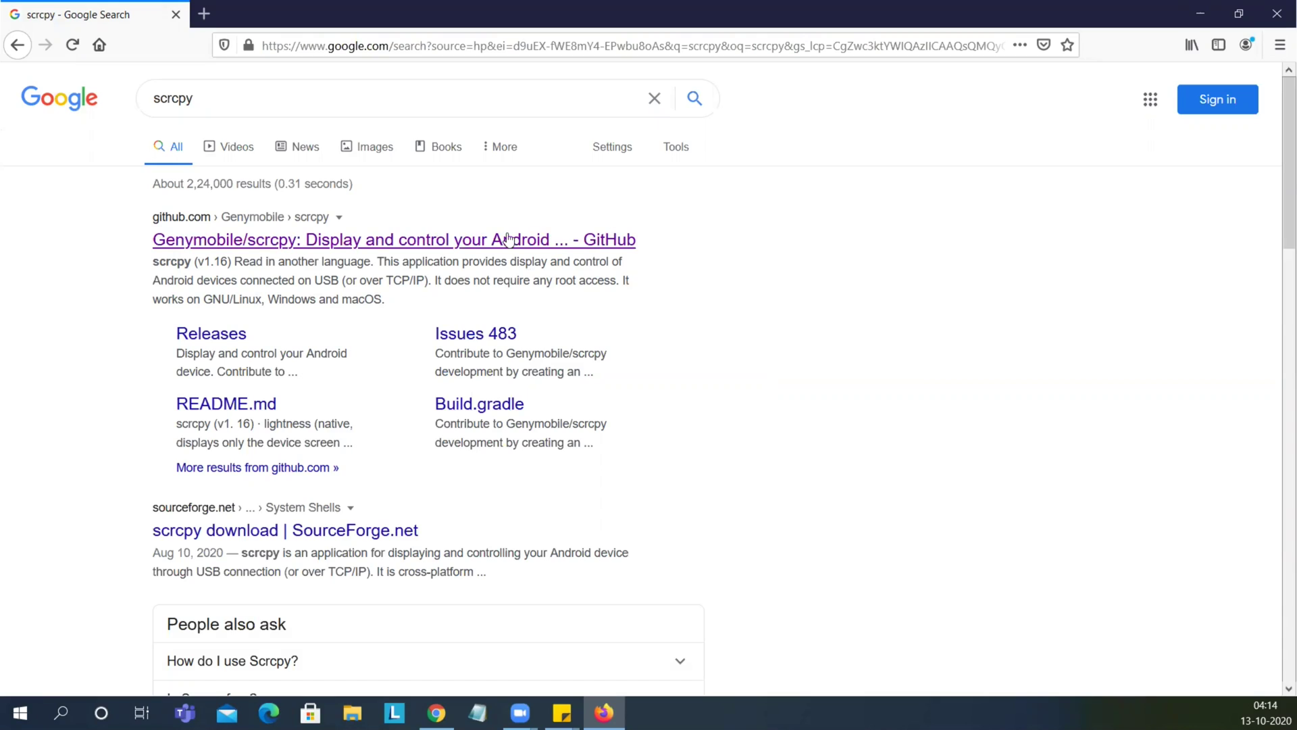
Download scrcpy-win64-v1.16.zip from Genymobile/scrcpy on GitHub, open it in WinRAR, and minimize Firefox.
{"action": "left_click", "coordinate": [464, 240]}
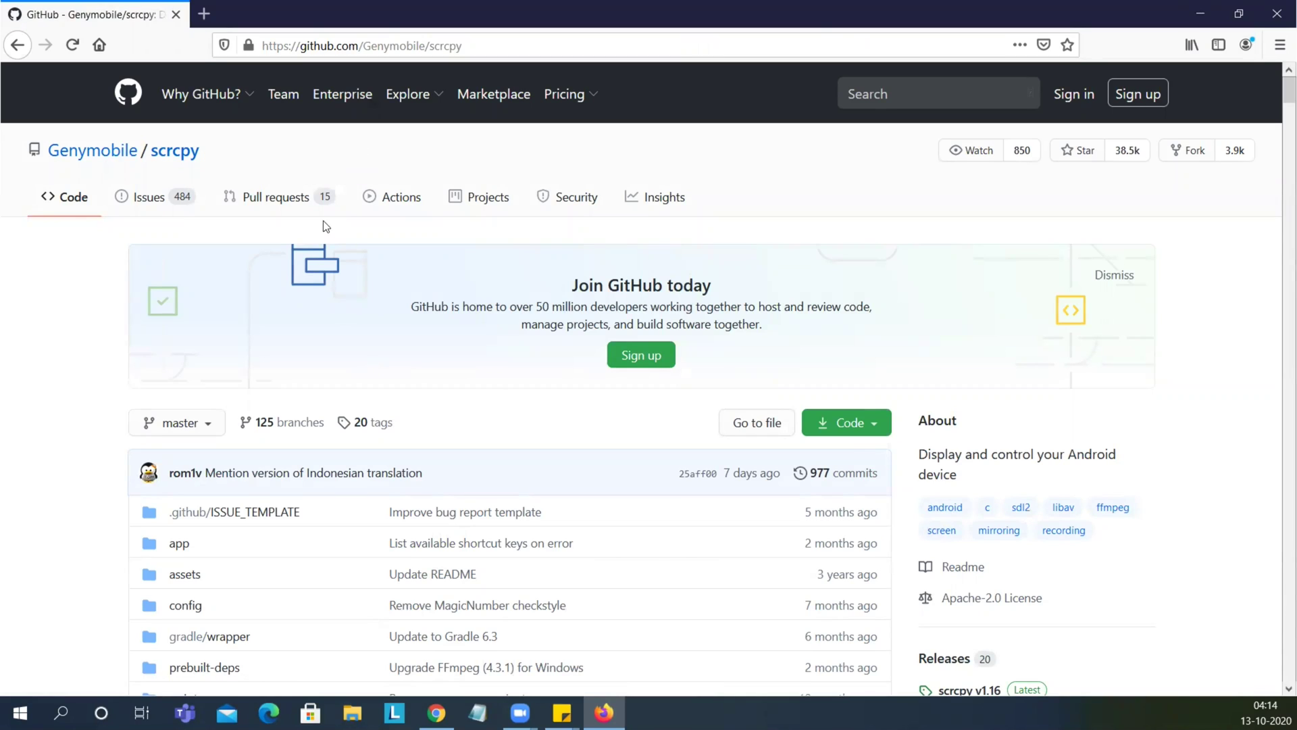
{"action": "scroll", "coordinate": [84, 348], "scroll_direction": "down", "scroll_amount": 2}
{"action": "scroll", "coordinate": [85, 349], "scroll_direction": "down", "scroll_amount": 3}
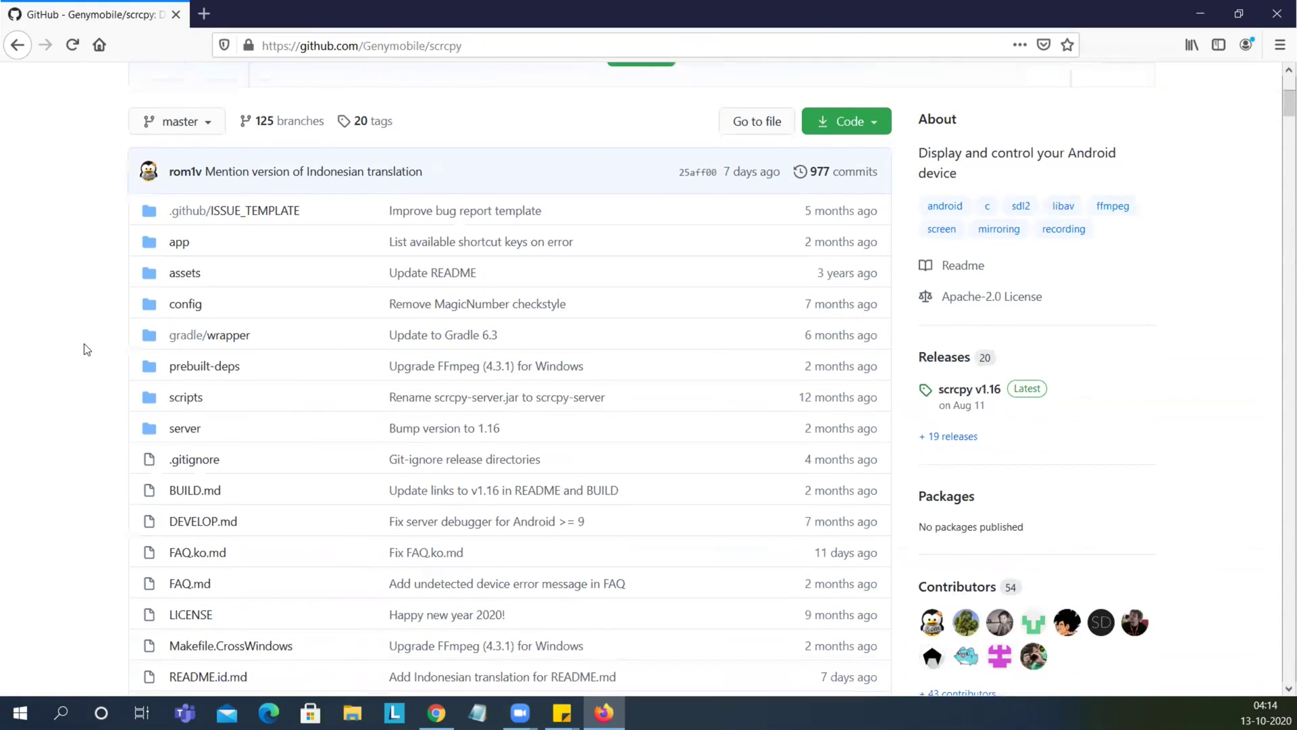
{"action": "scroll", "coordinate": [85, 348], "scroll_direction": "down", "scroll_amount": 3}
{"action": "scroll", "coordinate": [84, 349], "scroll_direction": "down", "scroll_amount": 3}
{"action": "scroll", "coordinate": [85, 349], "scroll_direction": "down", "scroll_amount": 3}
{"action": "scroll", "coordinate": [85, 348], "scroll_direction": "down", "scroll_amount": 3}
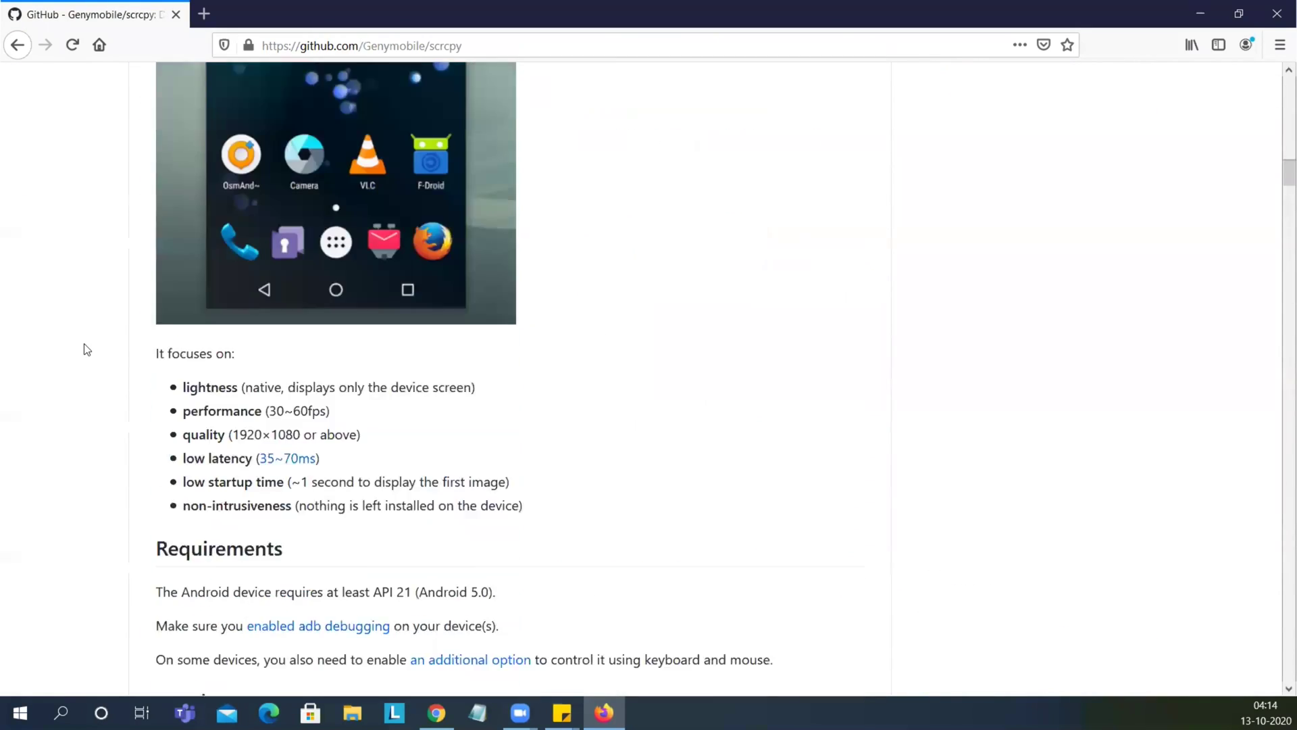
{"action": "scroll", "coordinate": [84, 348], "scroll_direction": "down", "scroll_amount": 1}
{"action": "scroll", "coordinate": [85, 349], "scroll_direction": "down", "scroll_amount": 3}
{"action": "scroll", "coordinate": [87, 349], "scroll_direction": "down", "scroll_amount": 1}
{"action": "scroll", "coordinate": [86, 349], "scroll_direction": "down", "scroll_amount": 2}
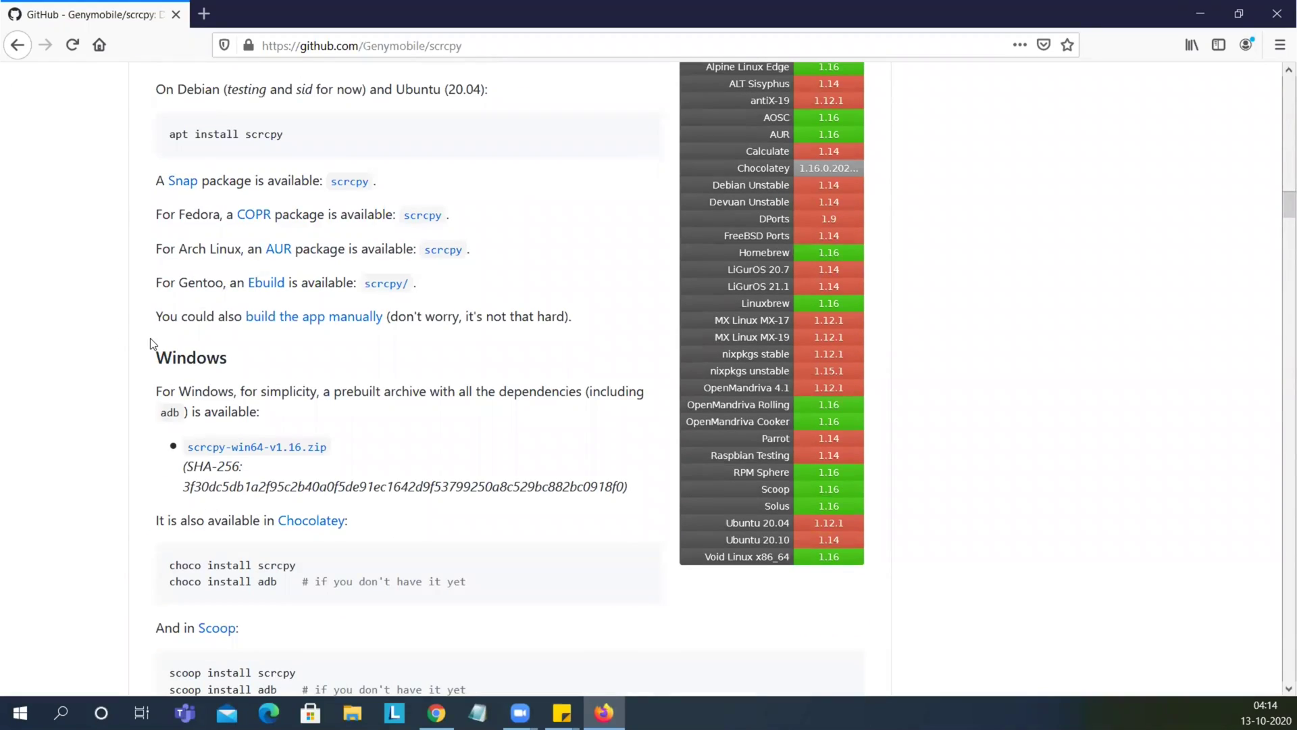
{"action": "scroll", "coordinate": [150, 341], "scroll_direction": "down", "scroll_amount": 4}
{"action": "scroll", "coordinate": [150, 342], "scroll_direction": "down", "scroll_amount": 1}
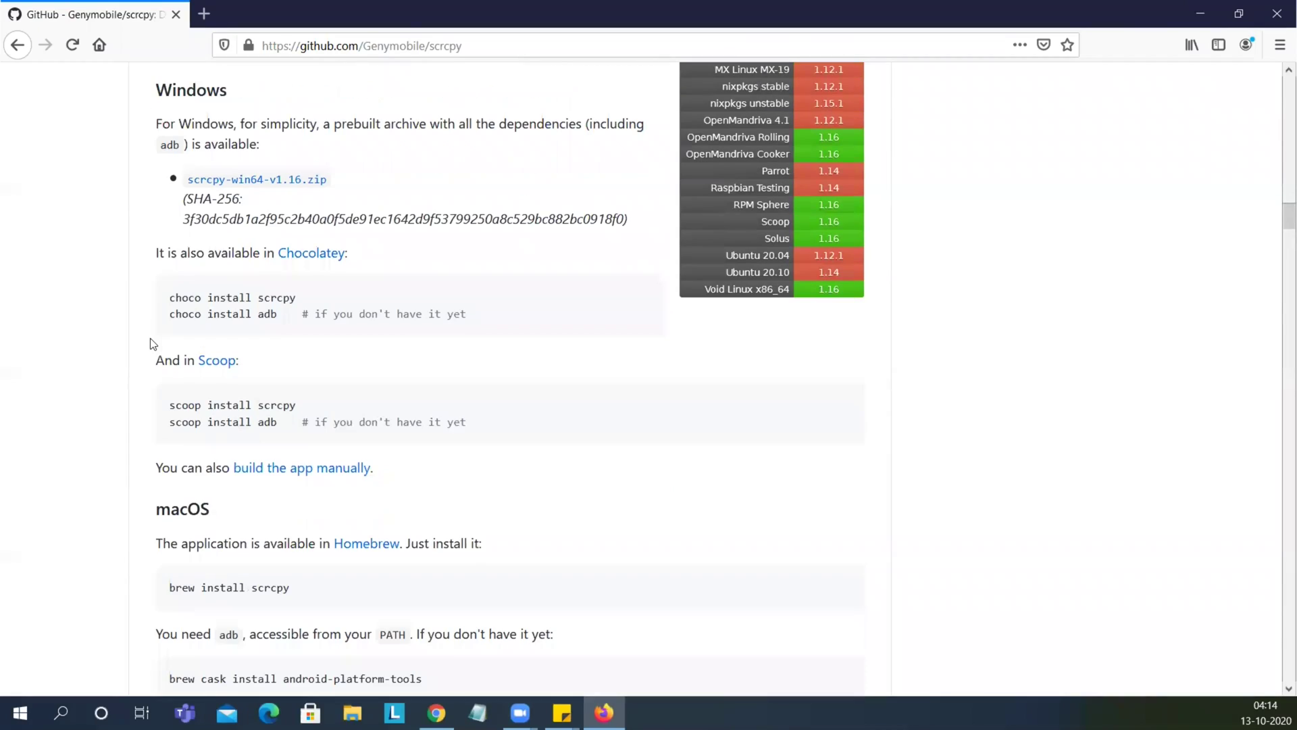
{"action": "scroll", "coordinate": [150, 342], "scroll_direction": "down", "scroll_amount": 3}
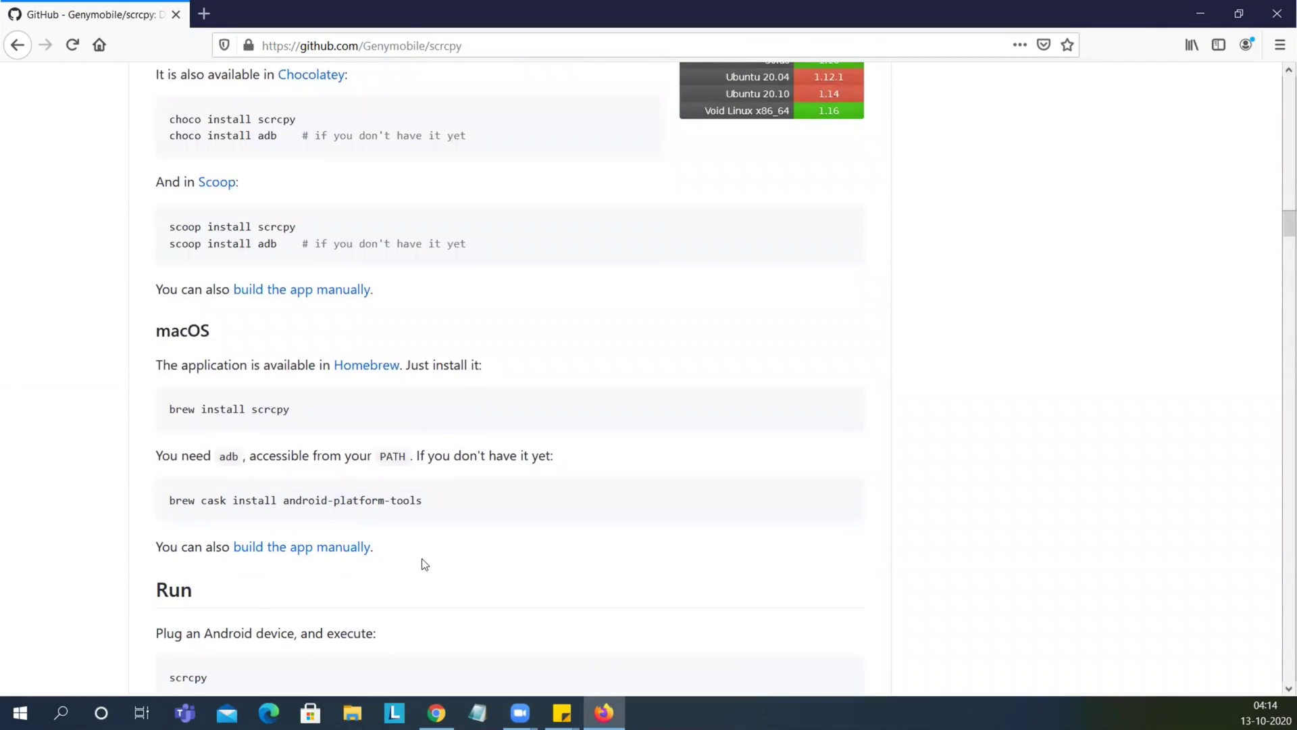
{"action": "scroll", "coordinate": [477, 501], "scroll_direction": "up", "scroll_amount": 5}
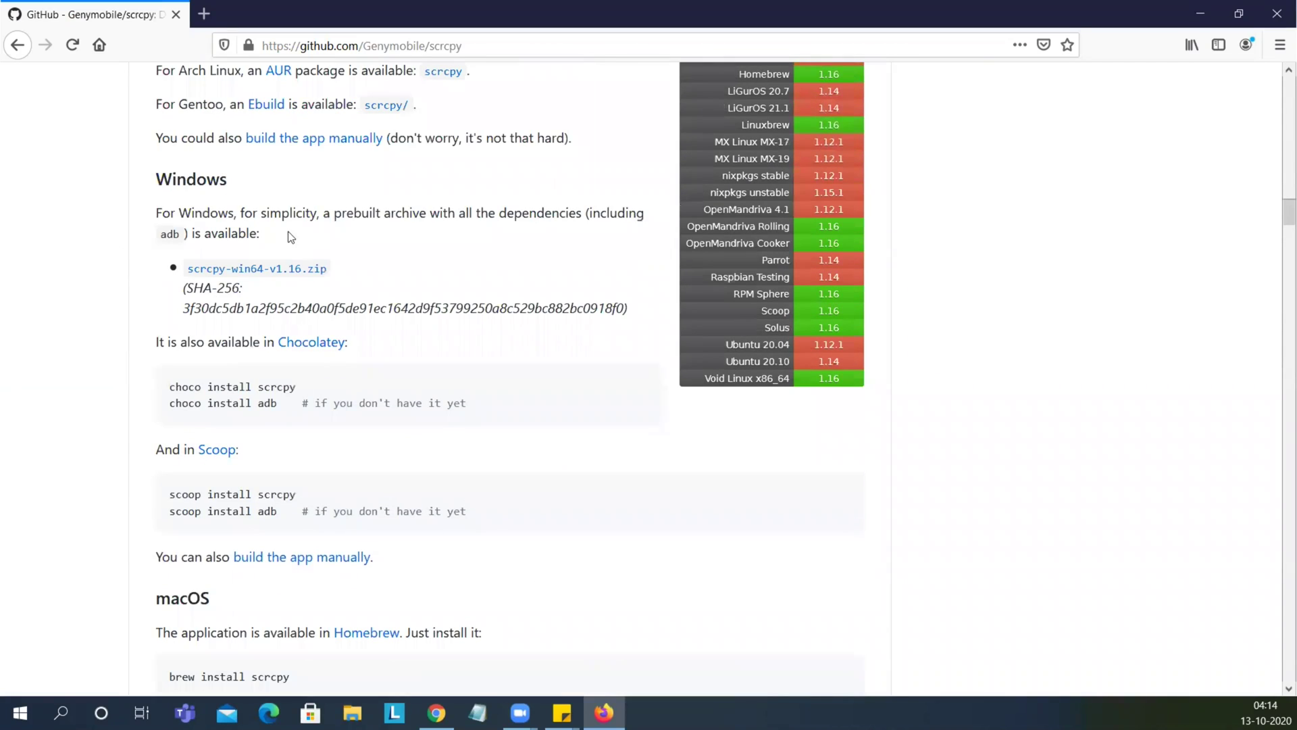
{"action": "left_click", "coordinate": [282, 277]}
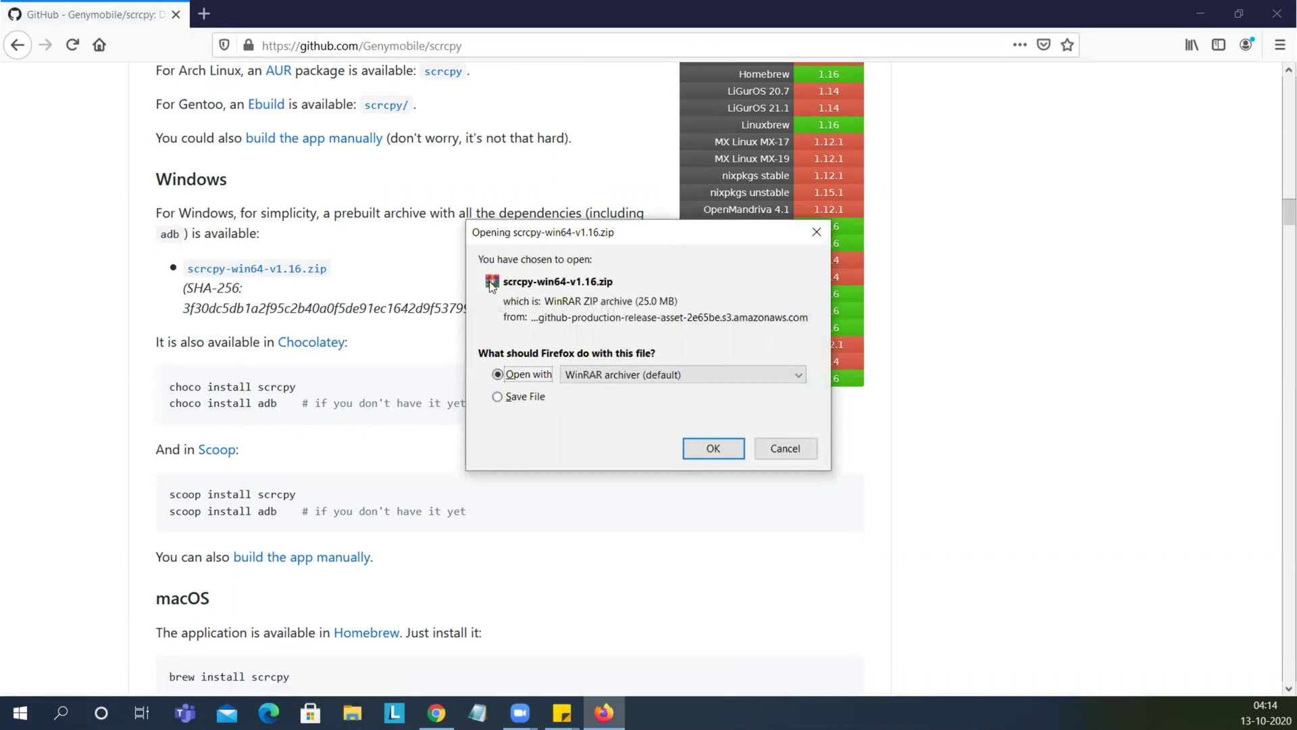
{"action": "left_click", "coordinate": [712, 448]}
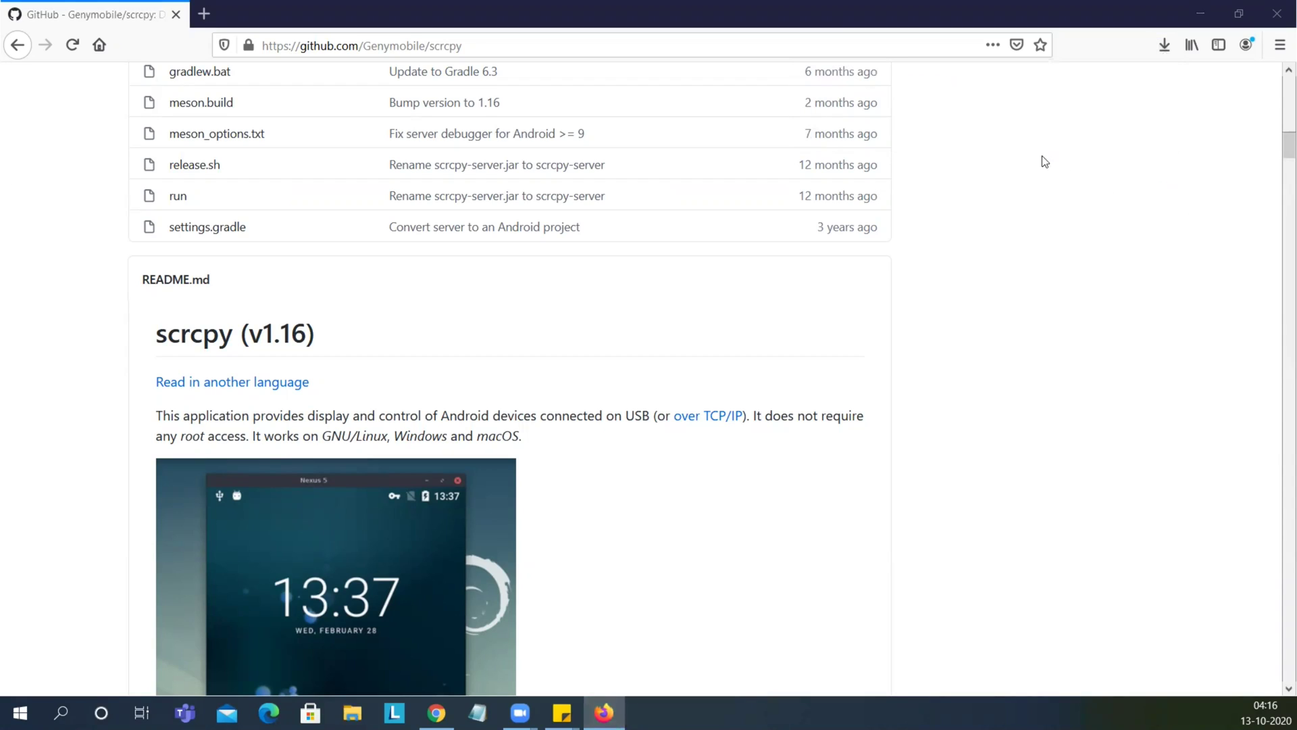
{"action": "left_click", "coordinate": [1198, 13]}
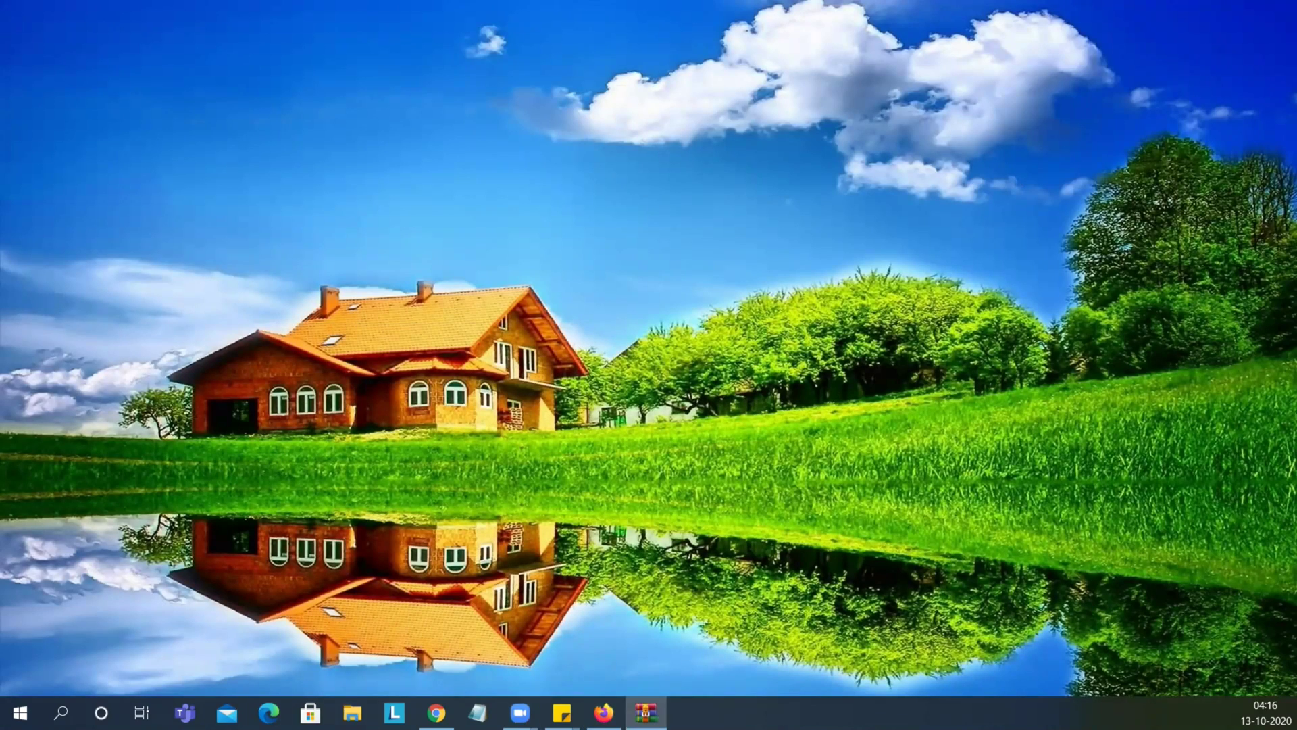
Extract the archive's files into the C:\scrcpy folder using WinRAR's Extract To.
{"action": "left_click", "coordinate": [646, 712]}
{"action": "double_click", "coordinate": [808, 61]}
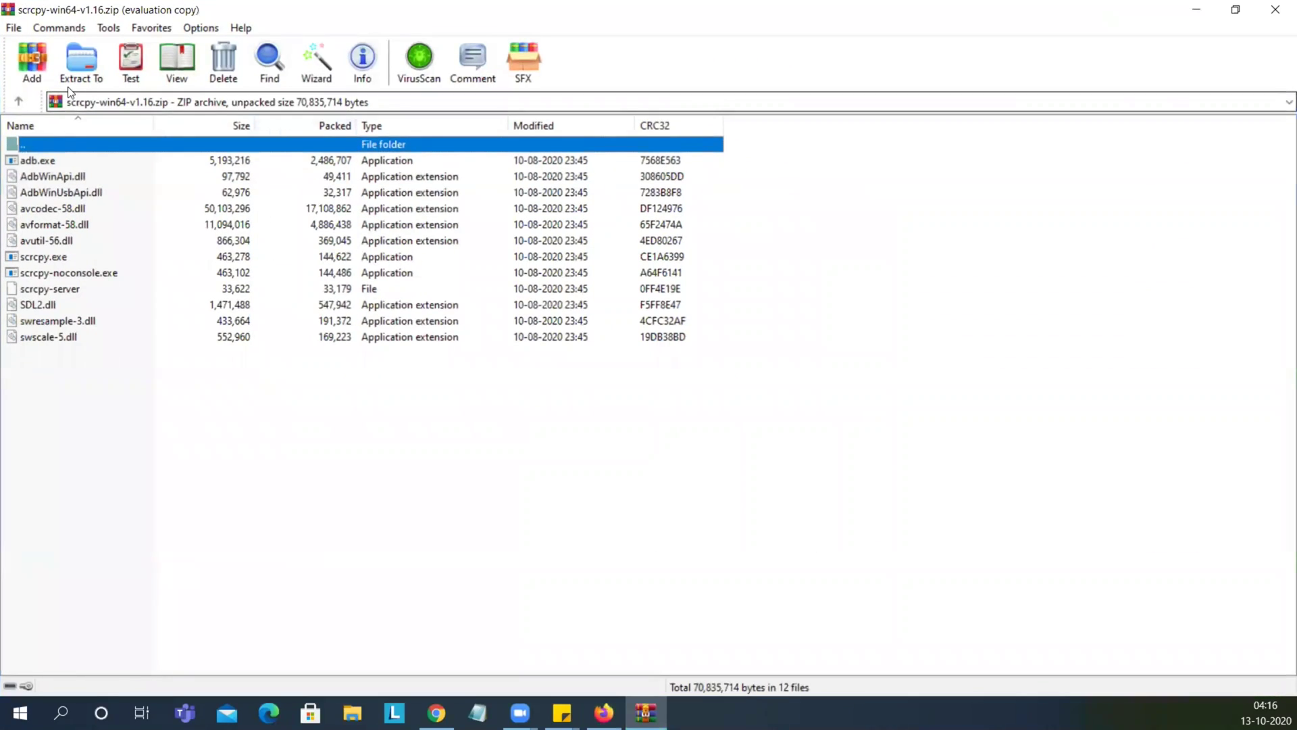
{"action": "left_click", "coordinate": [88, 63]}
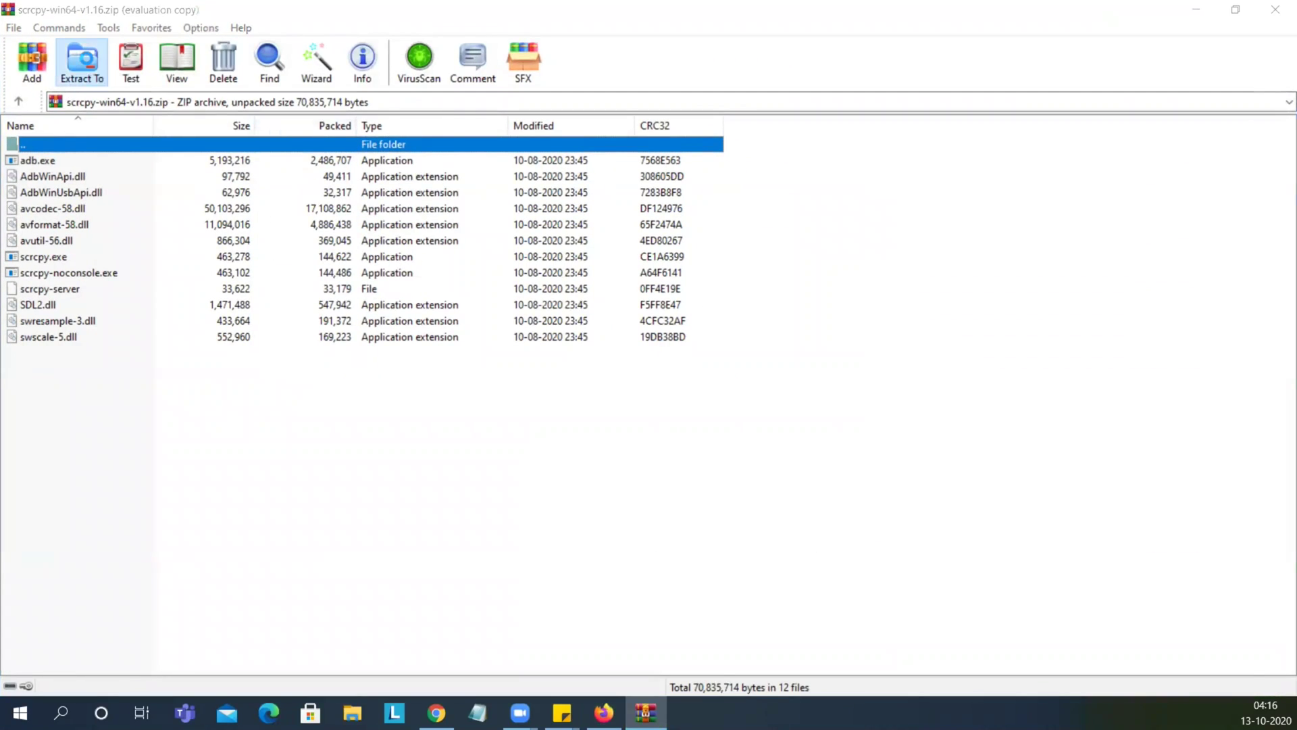
{"action": "left_click", "coordinate": [731, 447]}
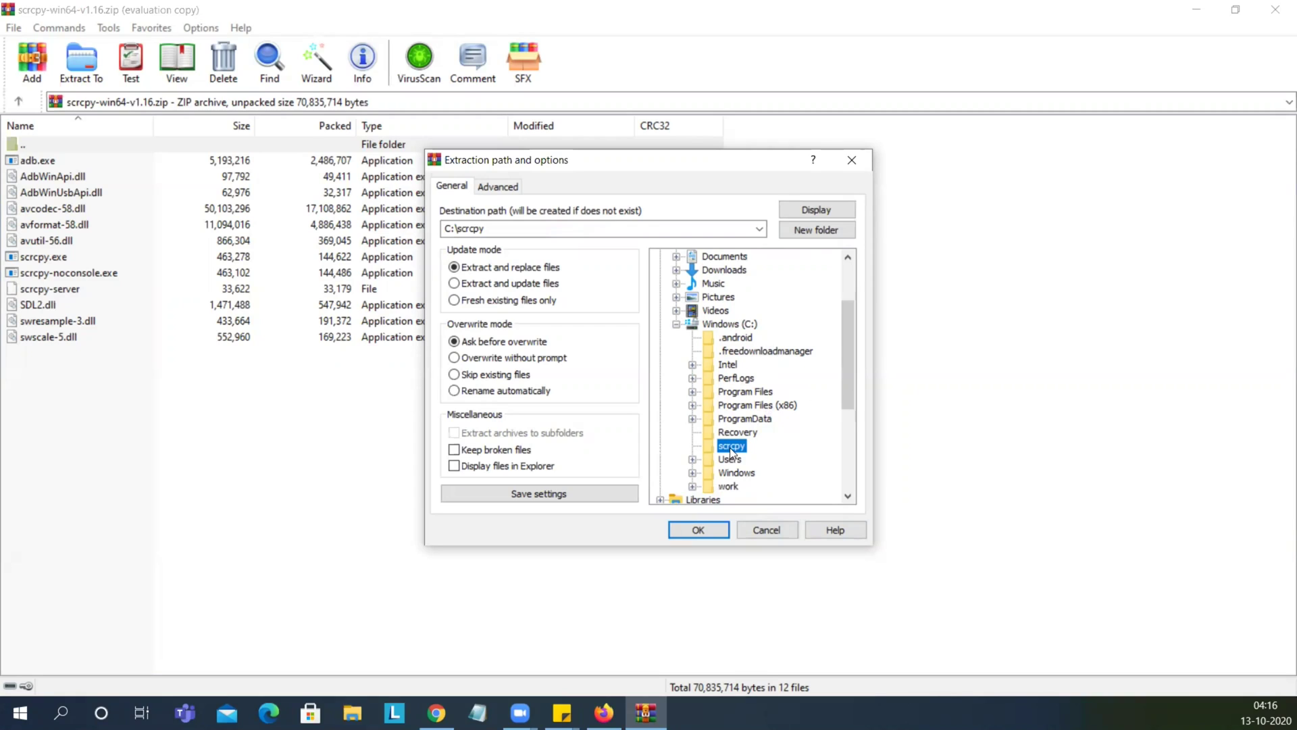
{"action": "left_click", "coordinate": [773, 528]}
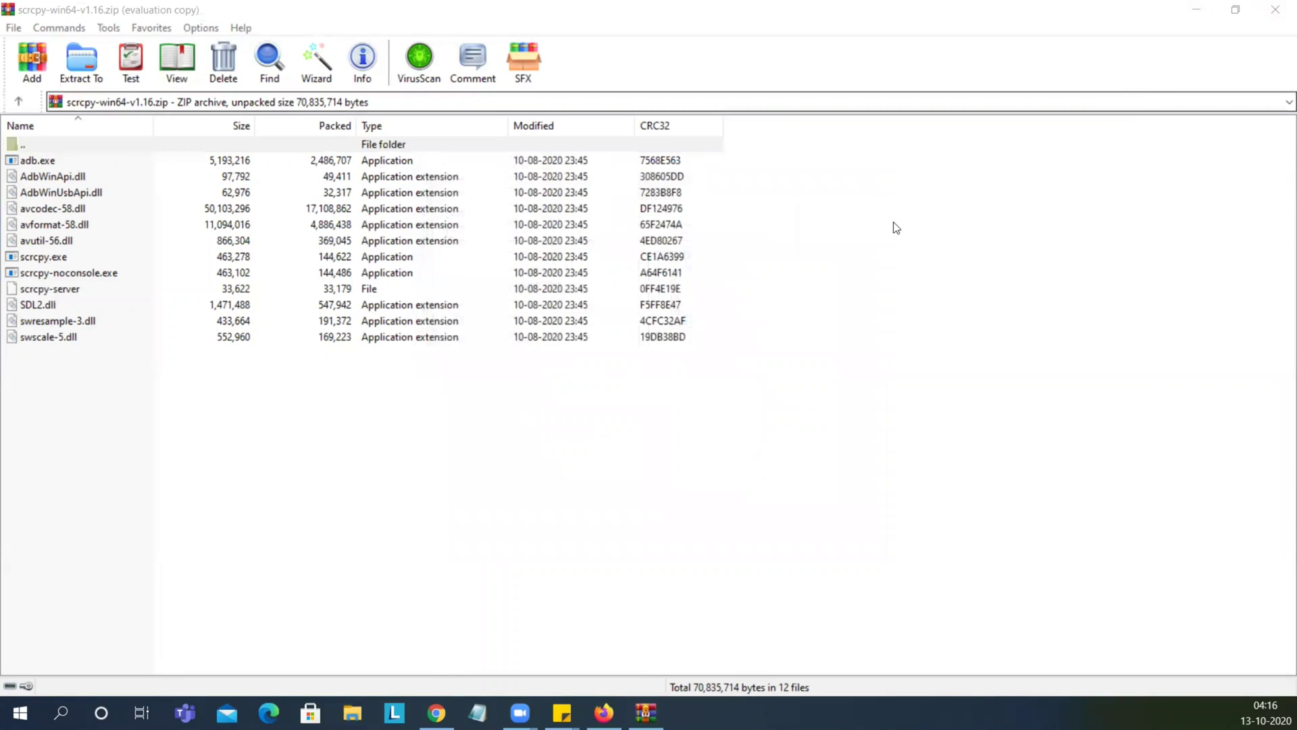
Close the WinRAR archive window.
{"action": "left_click", "coordinate": [1275, 8]}
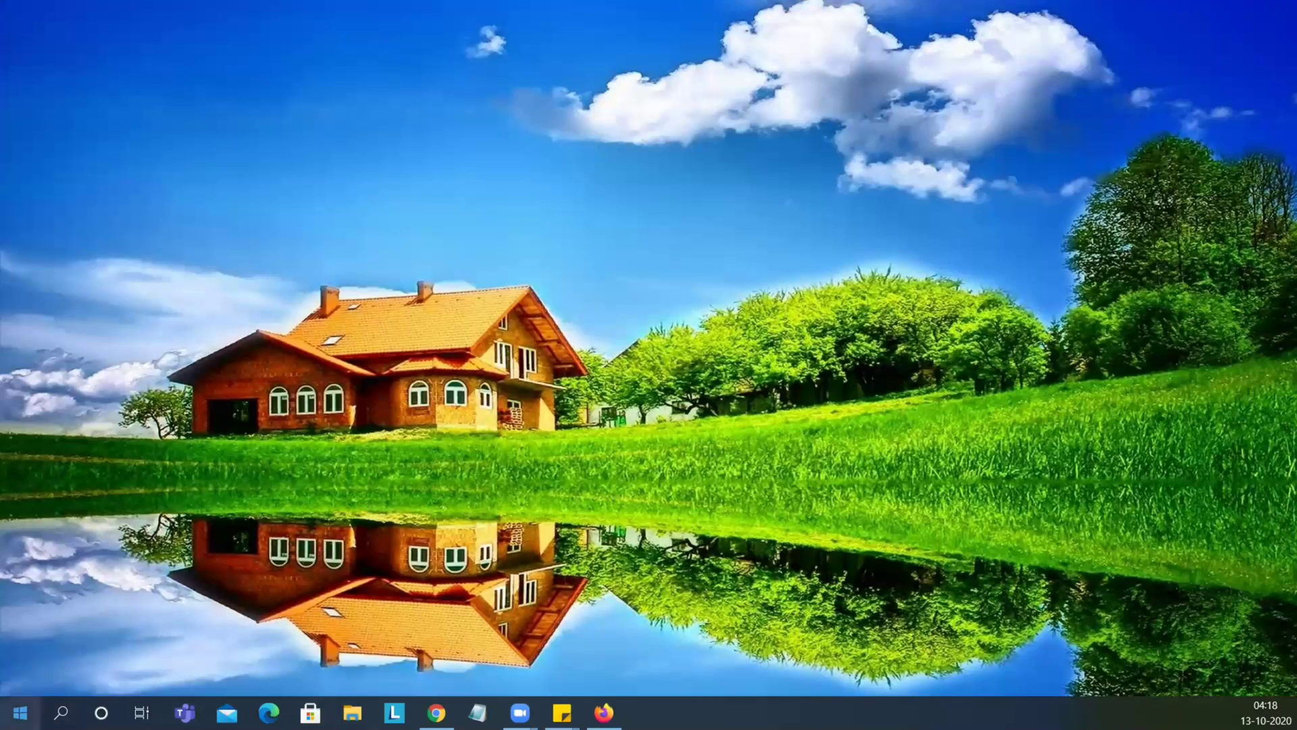
Launch Command Prompt as administrator and maximize its window.
{"action": "left_click", "coordinate": [61, 712]}
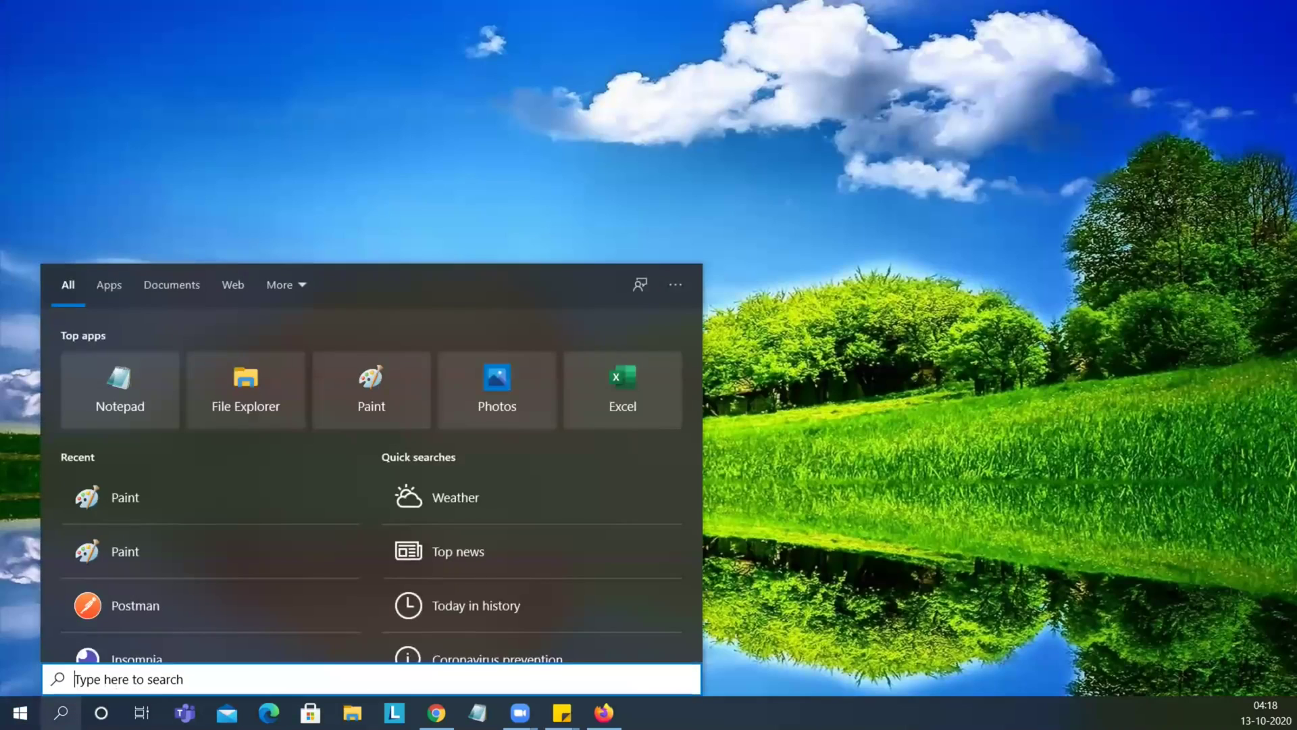
{"action": "type", "text": "cmd"}
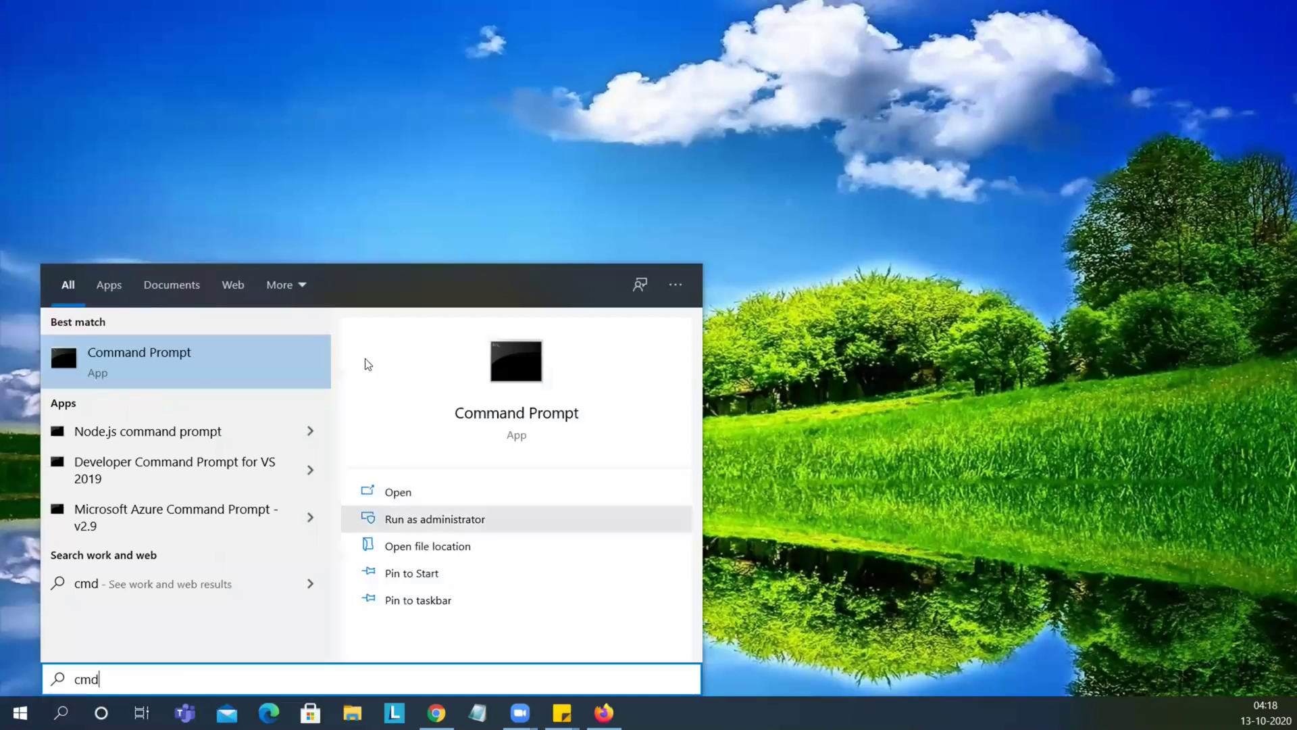
{"action": "right_click", "coordinate": [236, 363]}
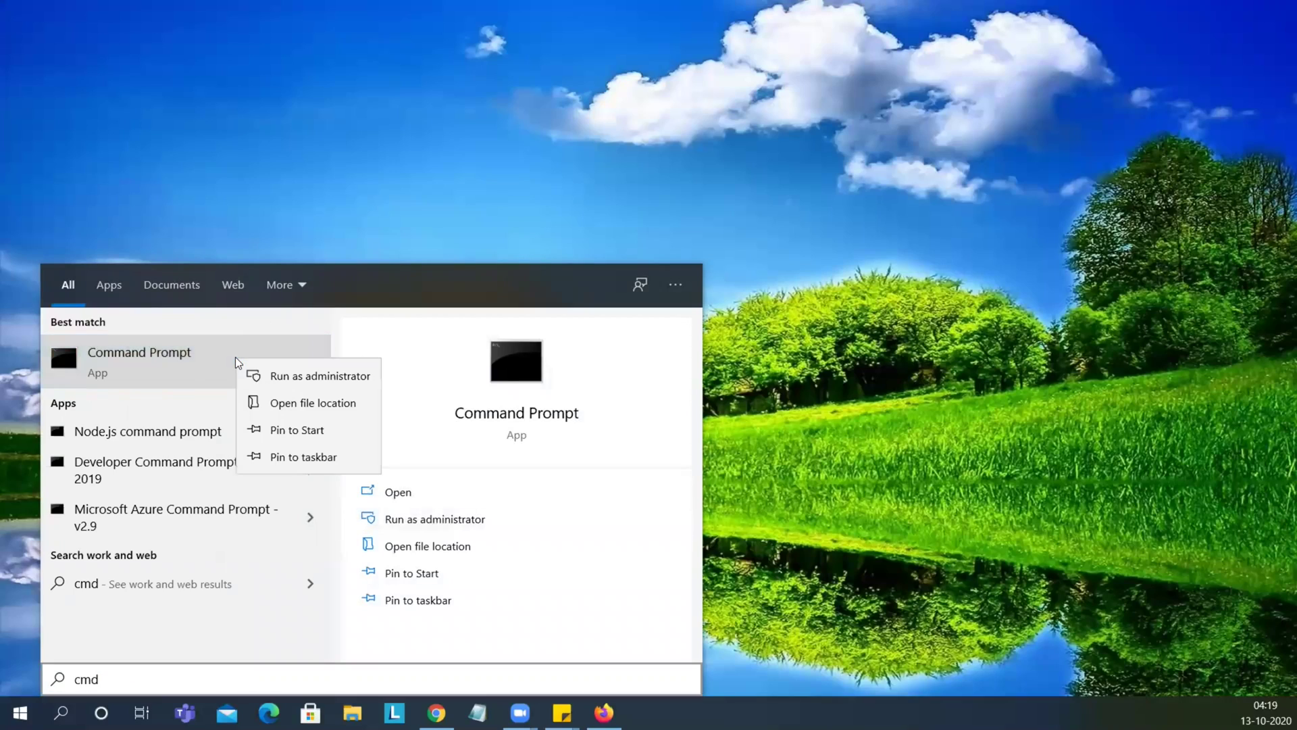
{"action": "left_click", "coordinate": [277, 379]}
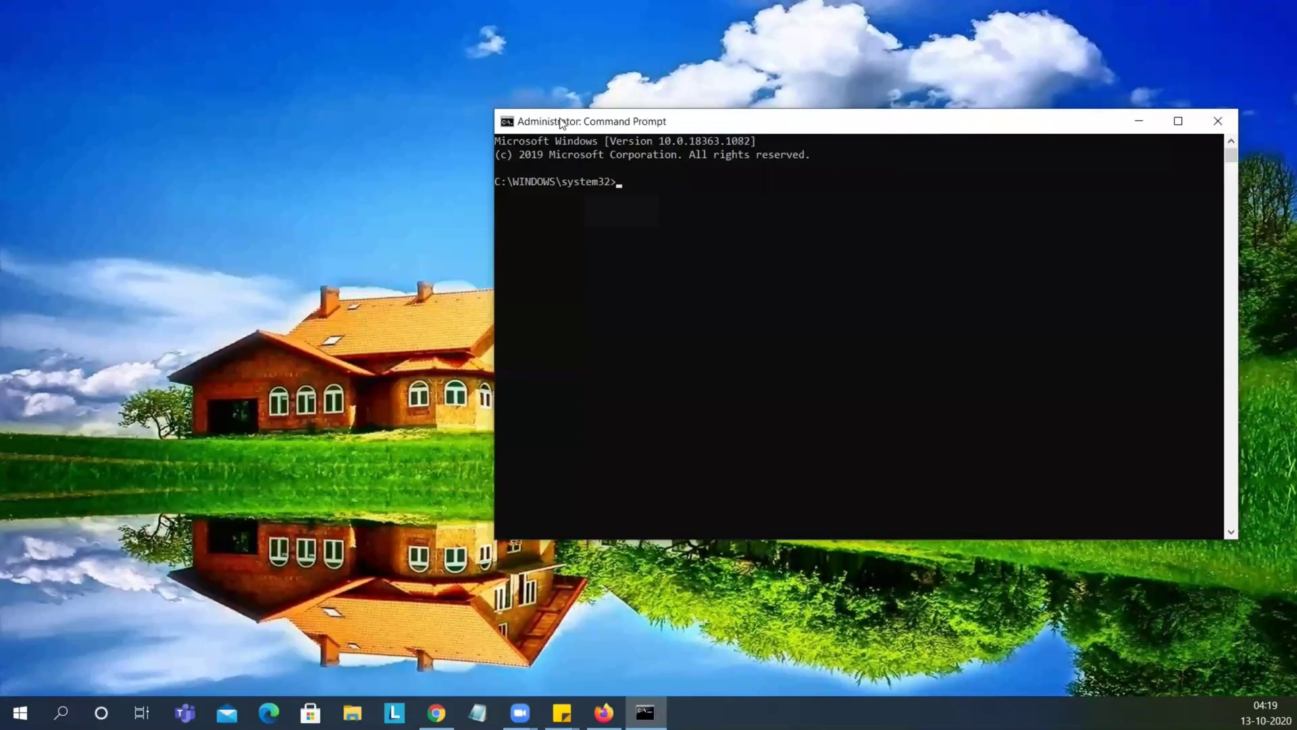
{"action": "left_click_drag", "start_coordinate": [869, 121], "coordinate": [482, 120]}
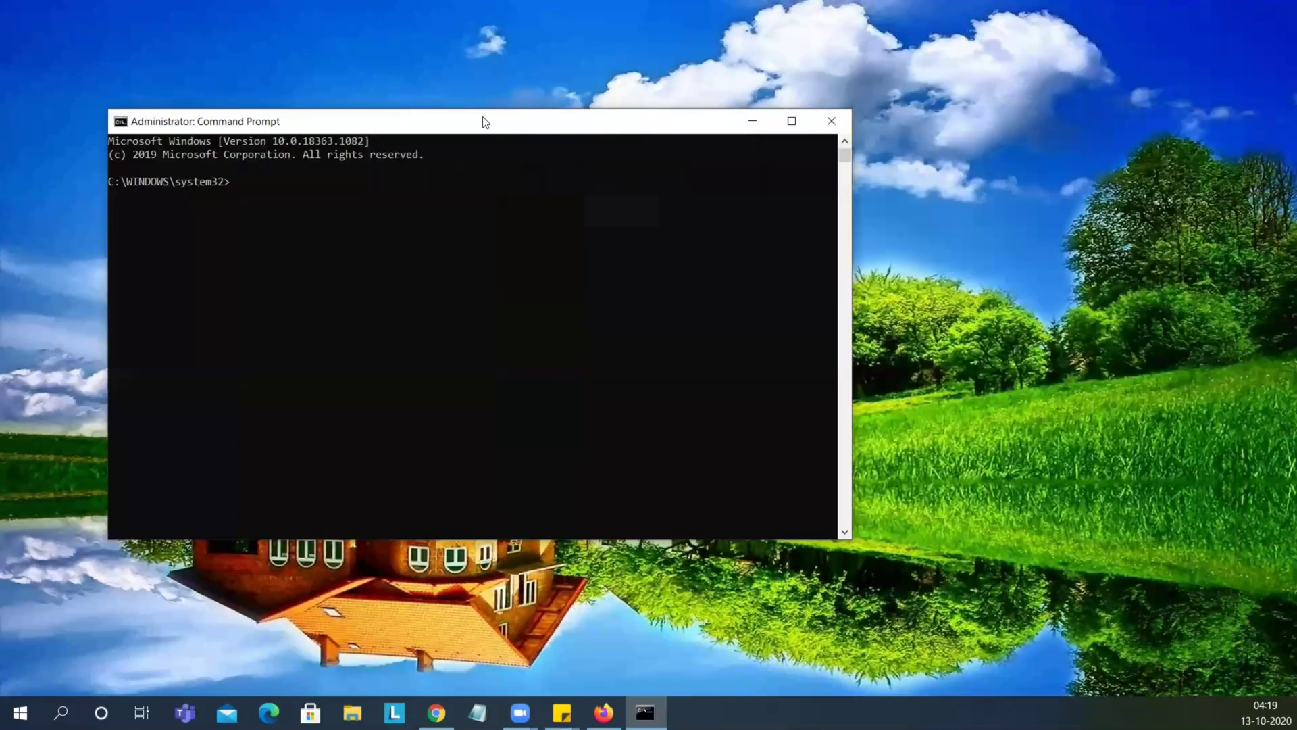
{"action": "left_click", "coordinate": [790, 120]}
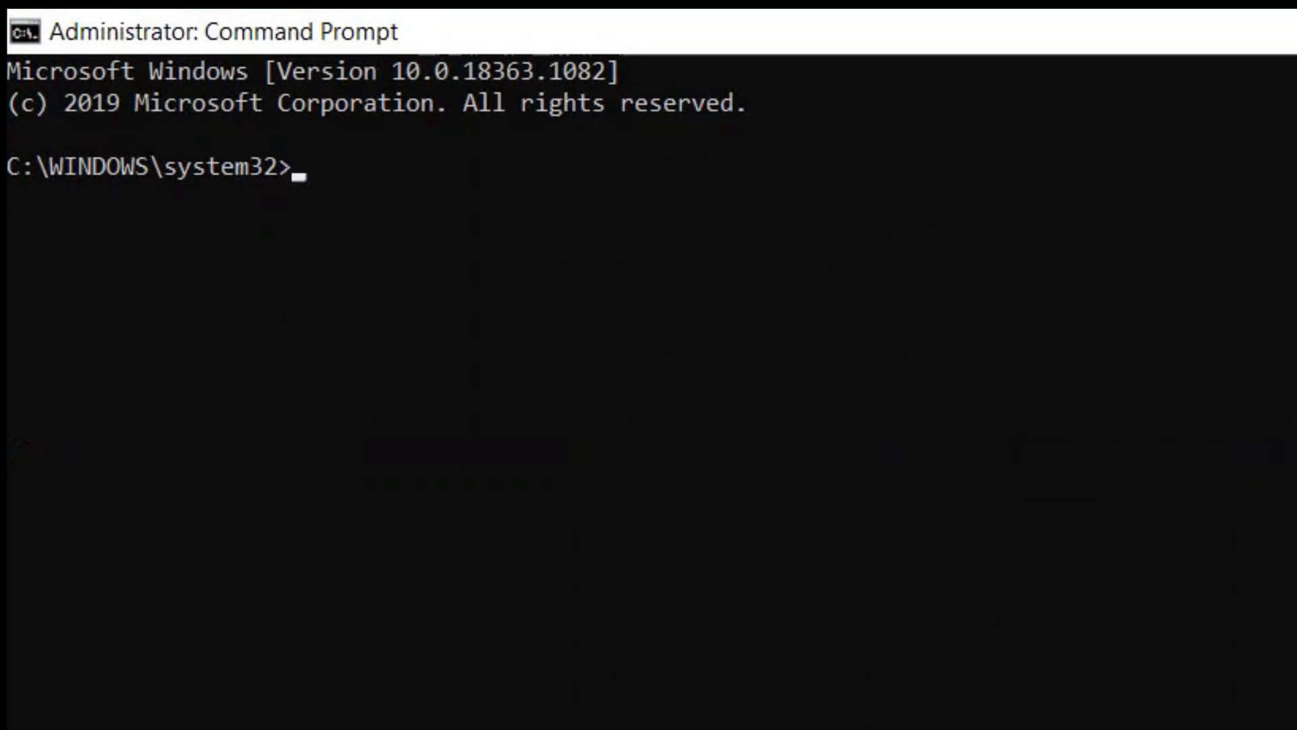
{"action": "type", "text": "cd/"}
Change into C:\scrcpy and run scrcpy to connect the OPPO CPH1955.
{"action": "key", "text": "Return"}
{"action": "type", "text": "cd"}
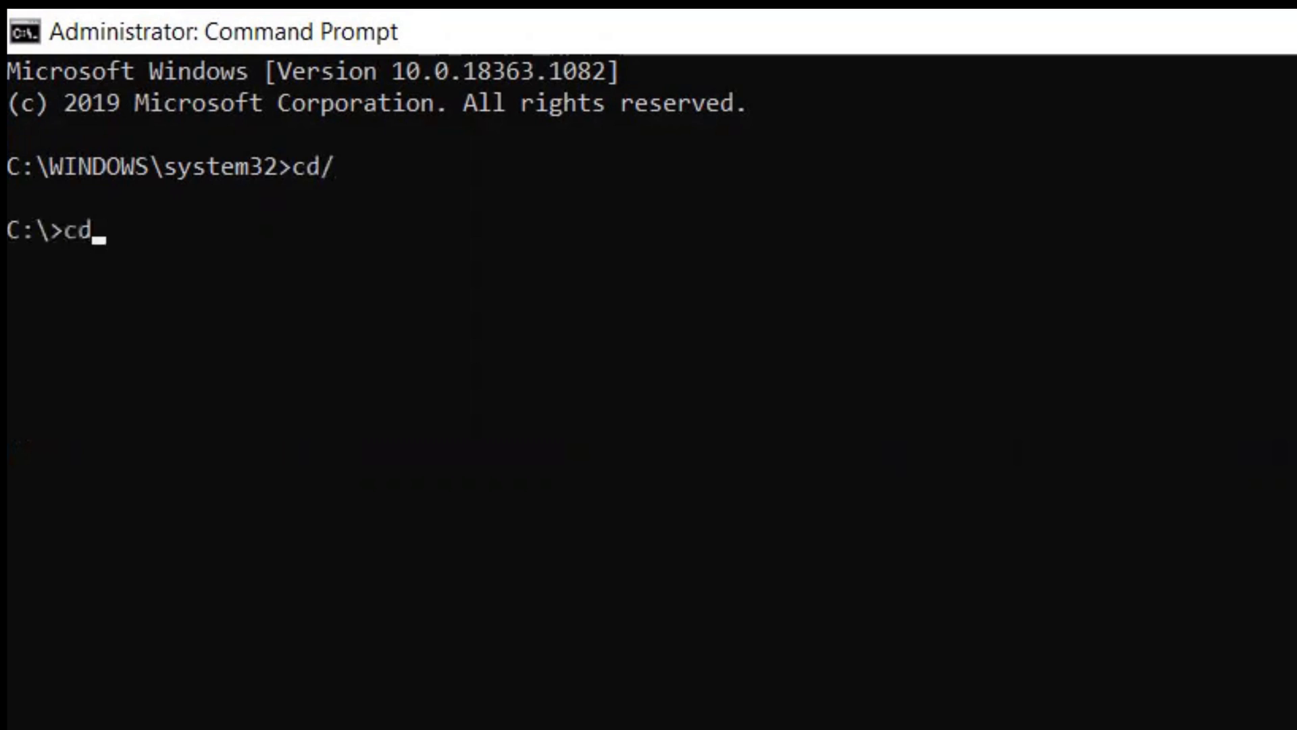
{"action": "type", "text": " scrcpy"}
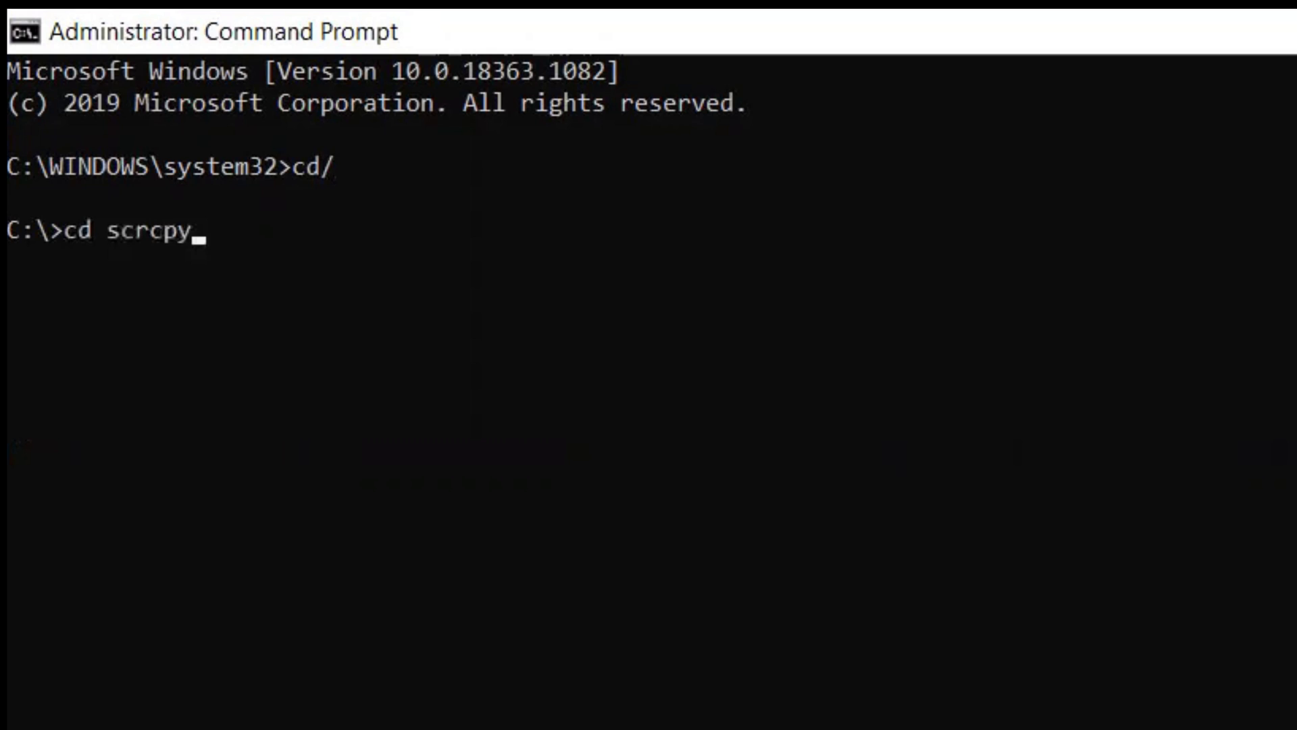
{"action": "key", "text": "Return"}
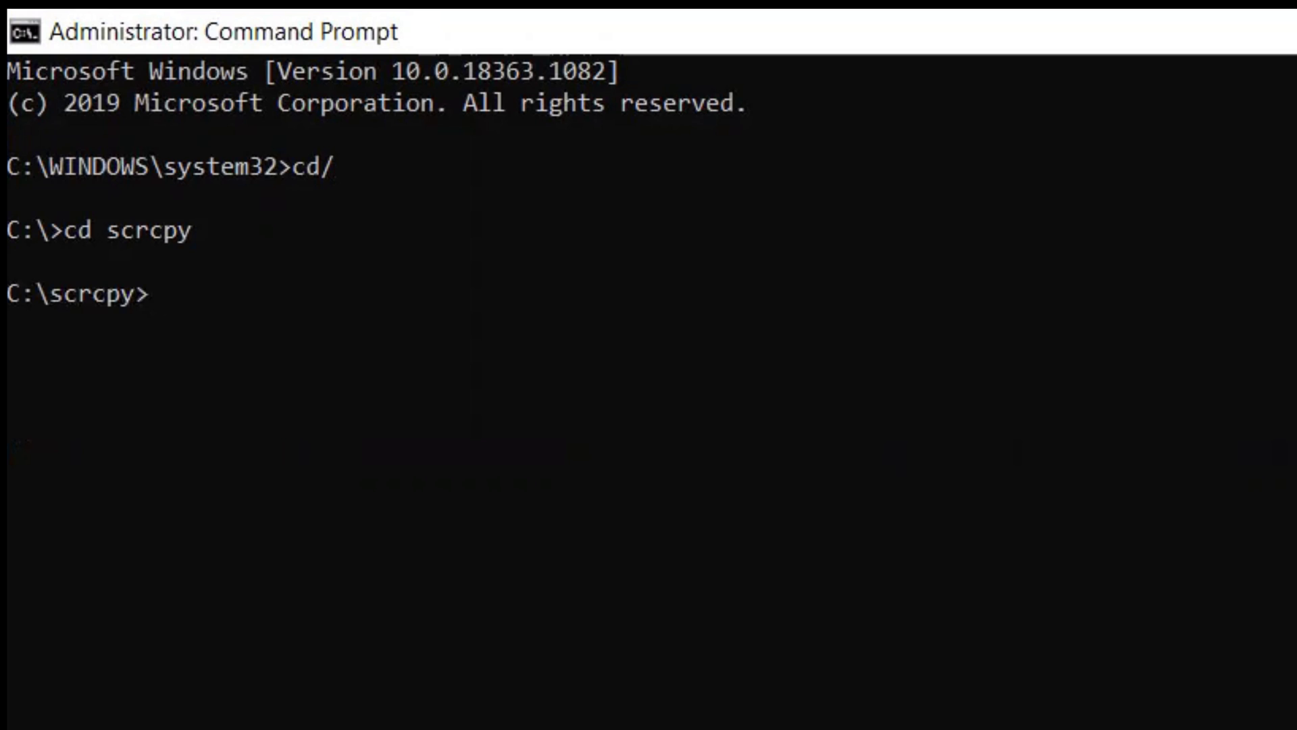
{"action": "type", "text": "sc"}
{"action": "type", "text": "rcp"}
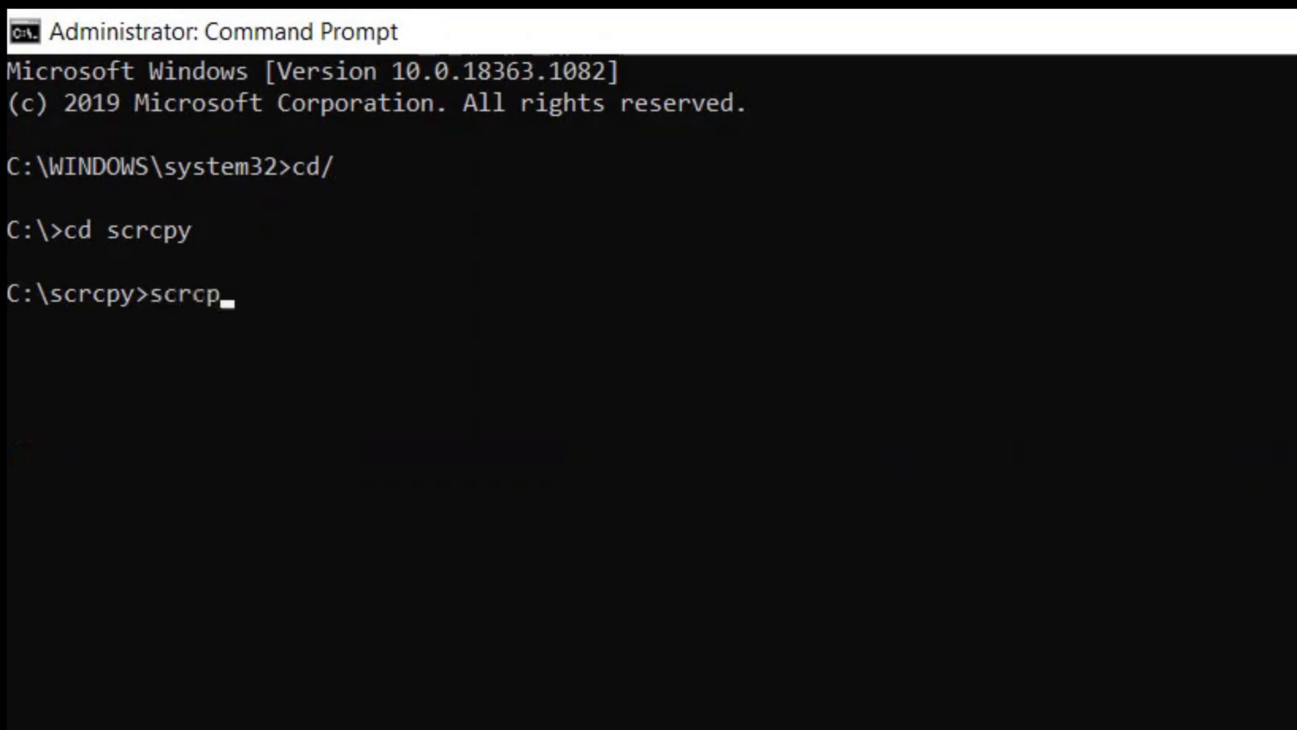
{"action": "type", "text": "y"}
{"action": "key", "text": "Return"}
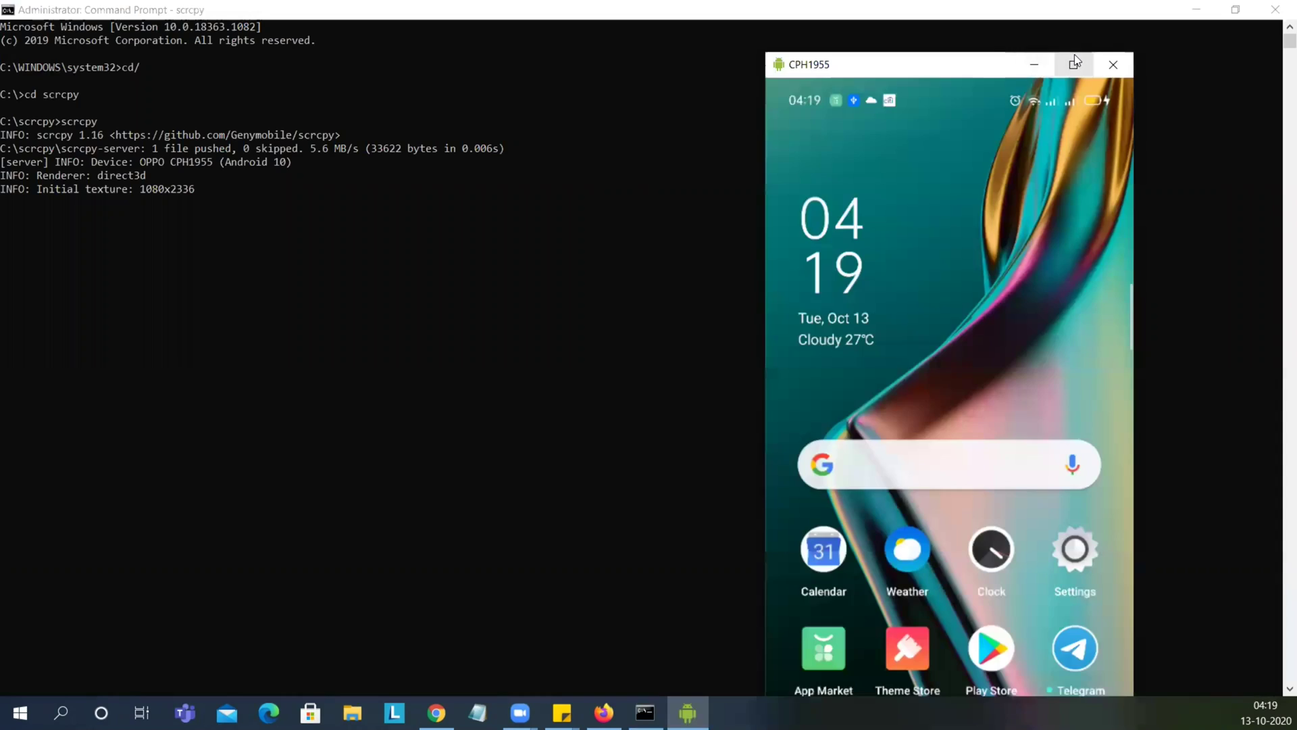
Maximize the CPH1955 mirror and browse phone Settings to About phone's Version details.
{"action": "left_click", "coordinate": [1074, 58]}
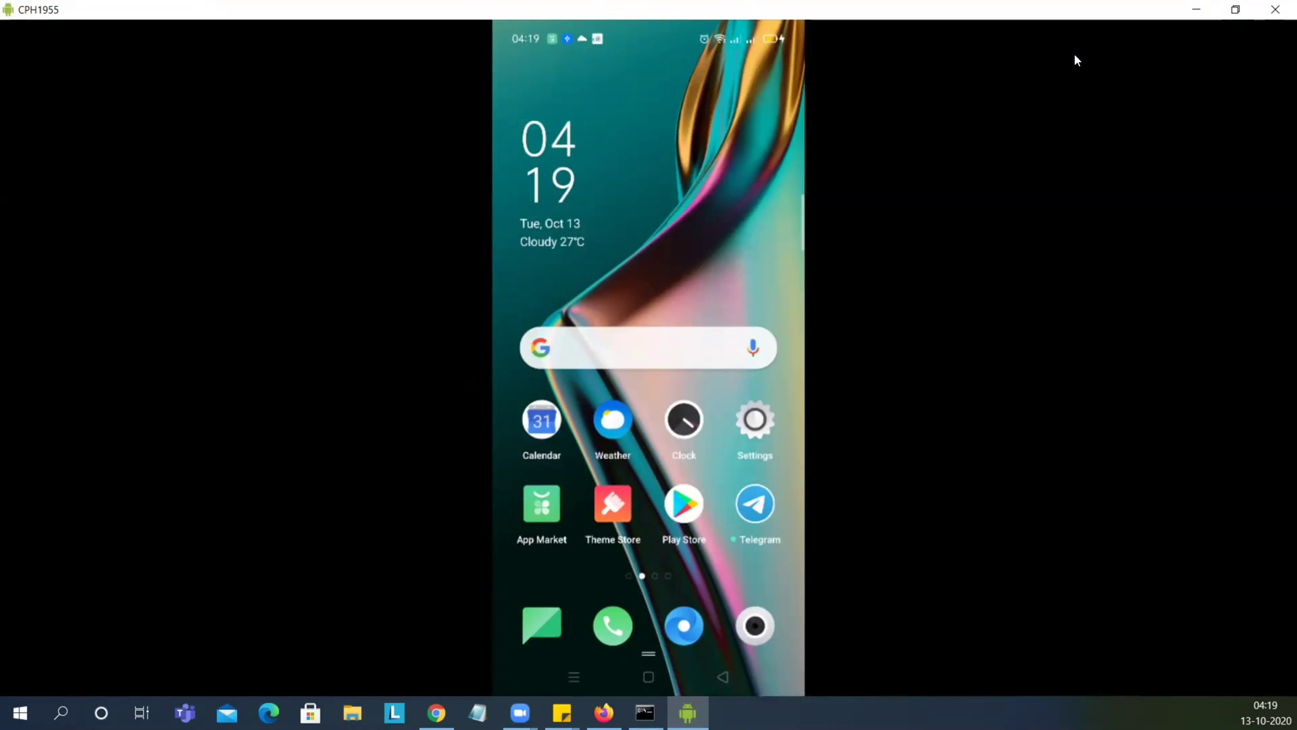
{"action": "left_click", "coordinate": [758, 408]}
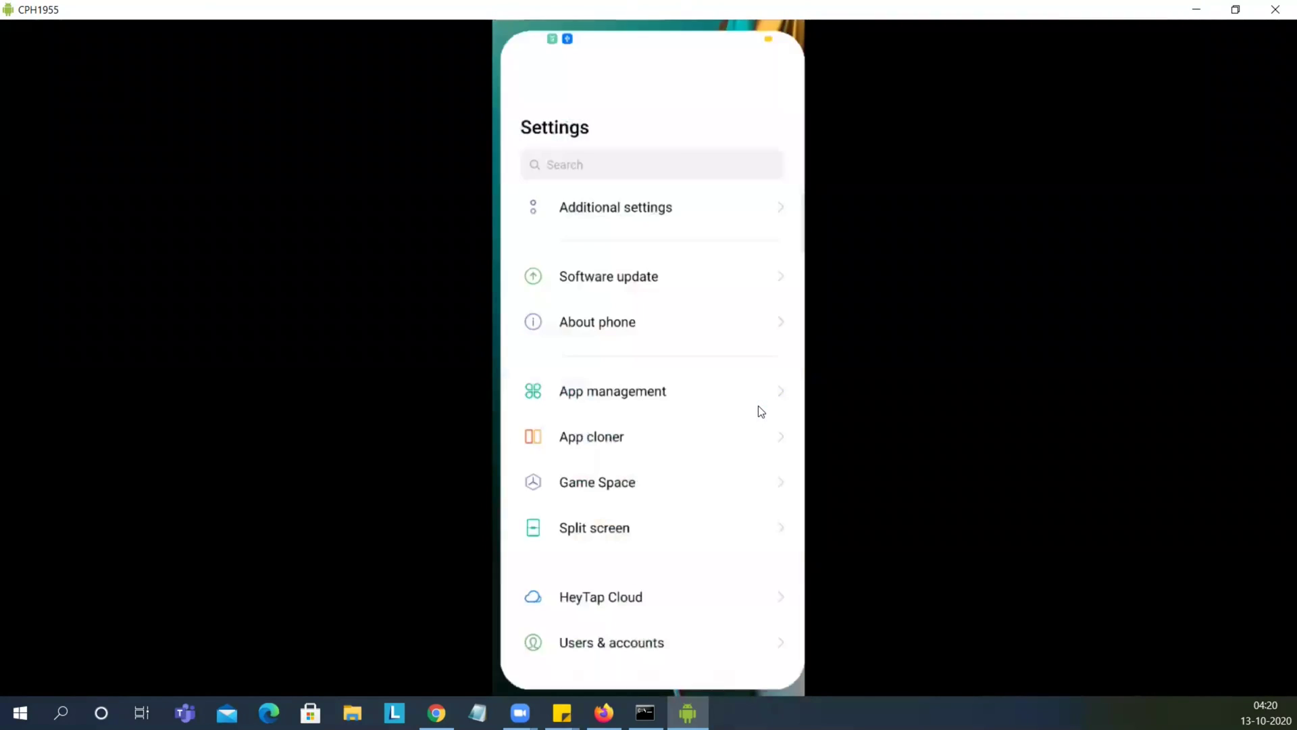
{"action": "scroll", "coordinate": [670, 506], "scroll_direction": "down", "scroll_amount": 5}
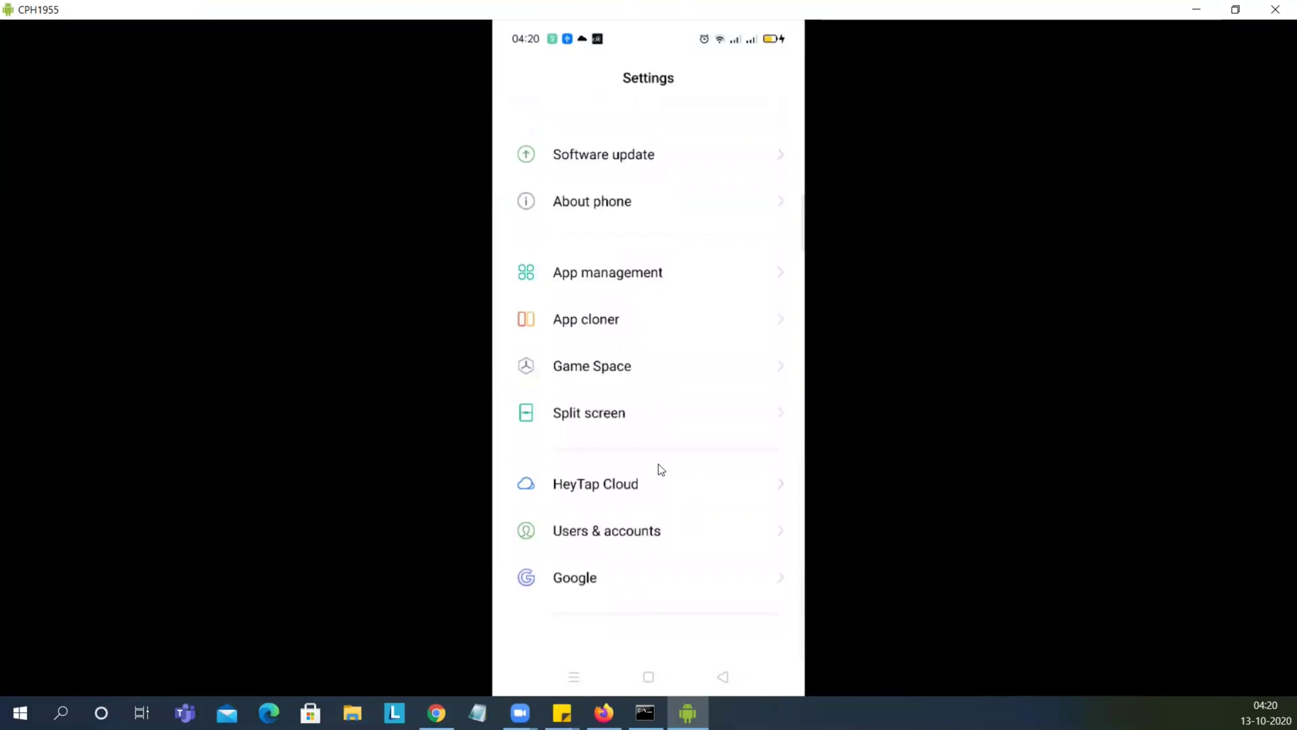
{"action": "left_click", "coordinate": [611, 206]}
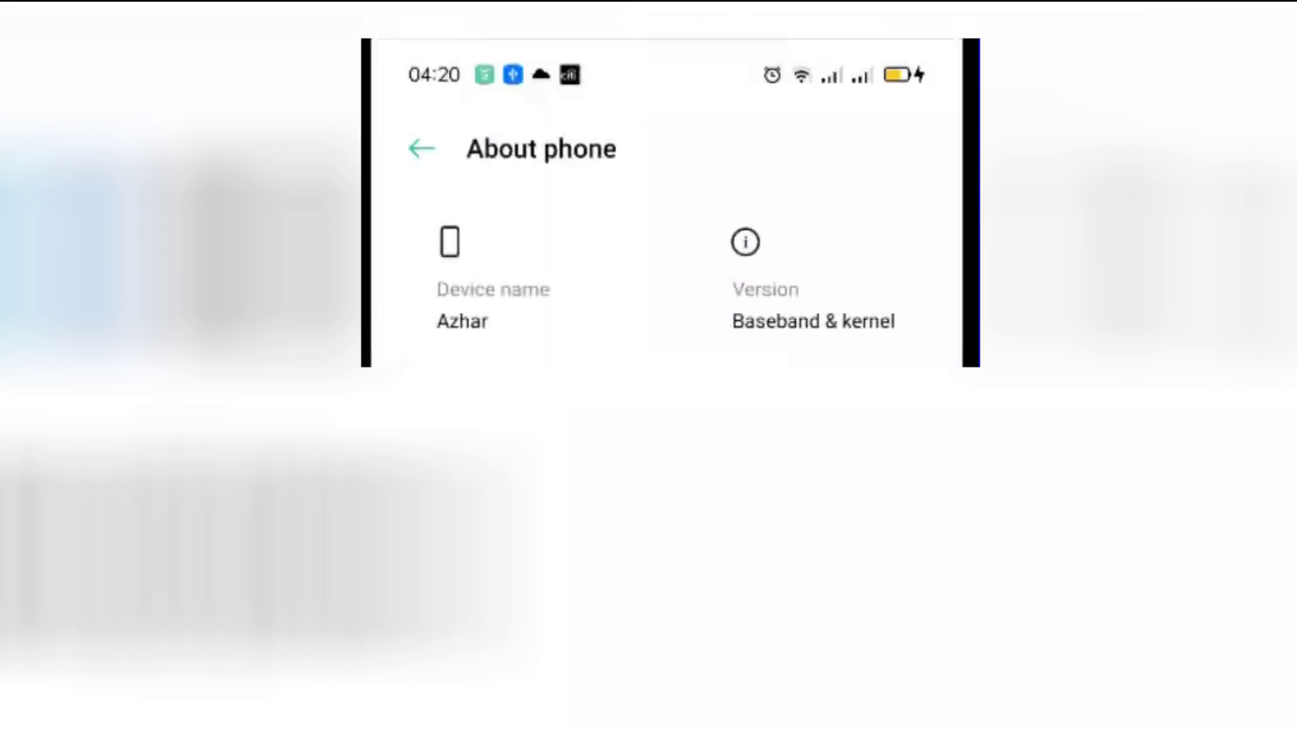
{"action": "left_click", "coordinate": [739, 288]}
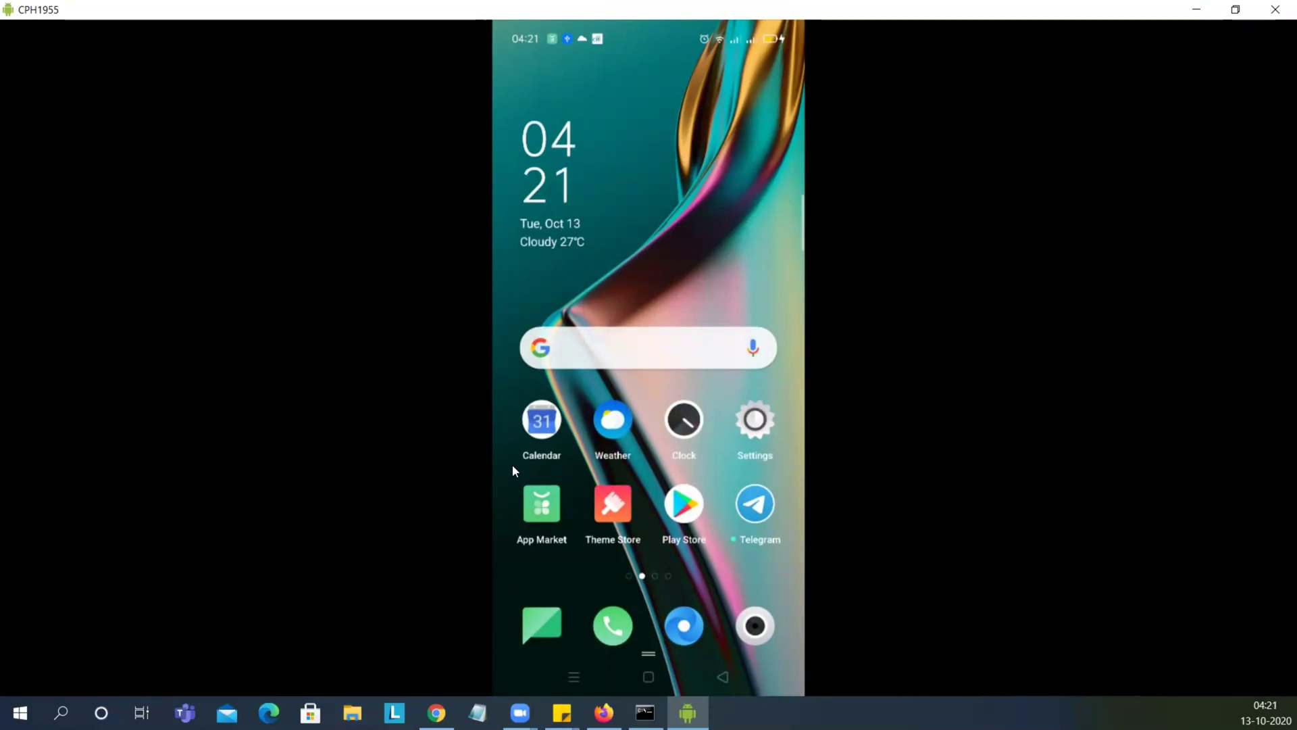
Close the scrcpy phone mirroring window.
{"action": "left_click", "coordinate": [1277, 8]}
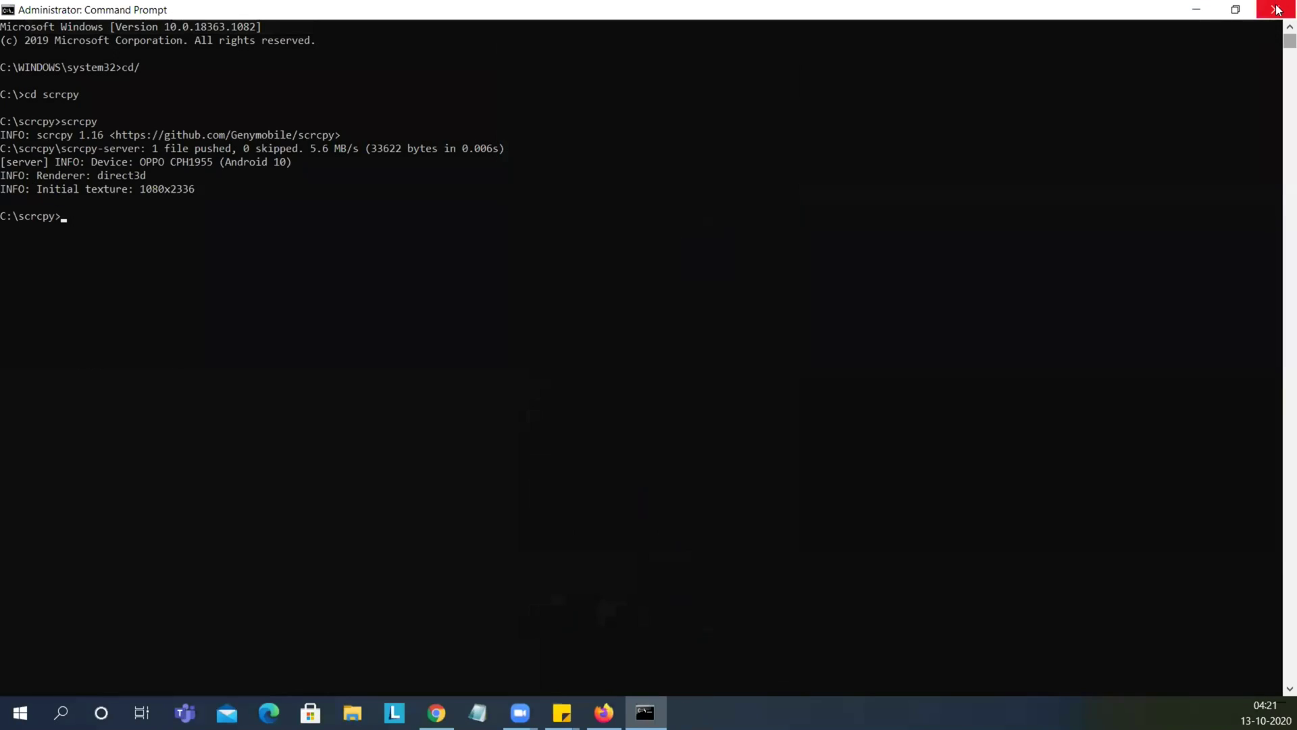